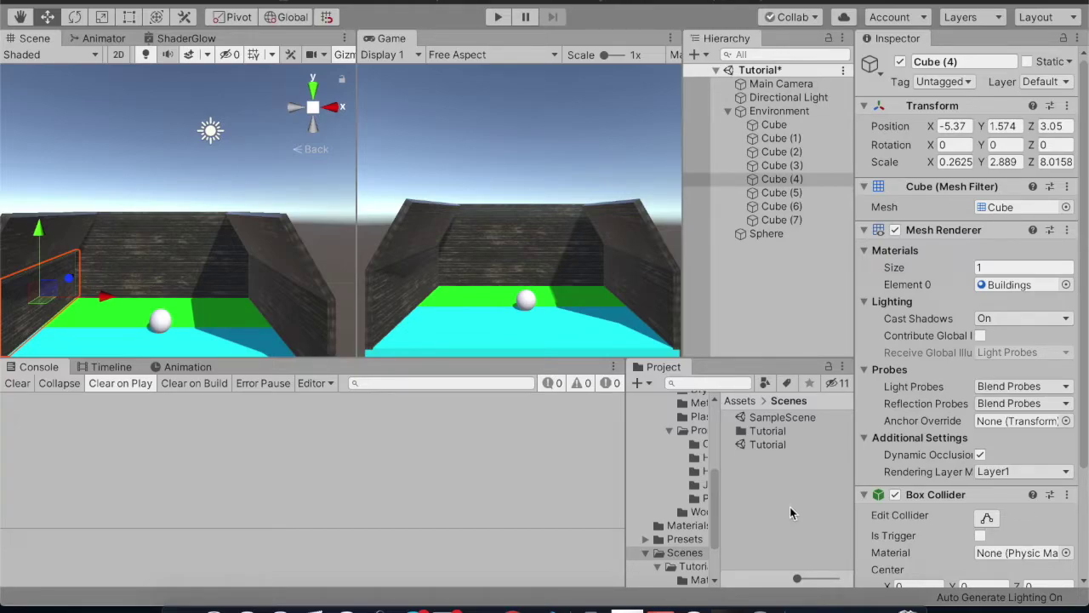
# Examine the Environment group's cubes, the sphere and the directional light in the scene hierarchy
pyautogui.click(803, 113)
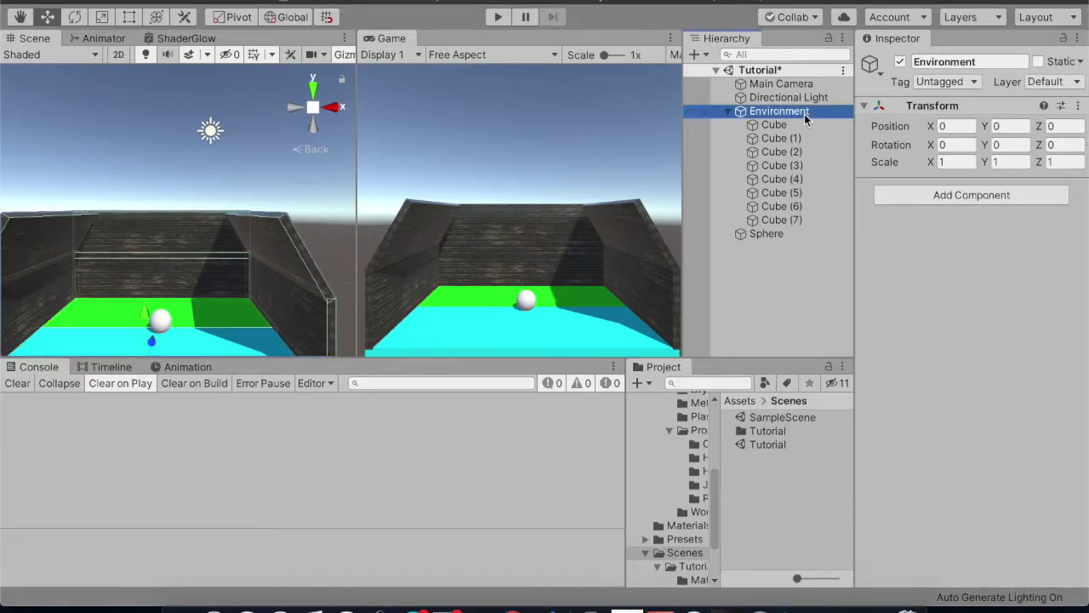
pyautogui.press('Down')
pyautogui.press('Down')
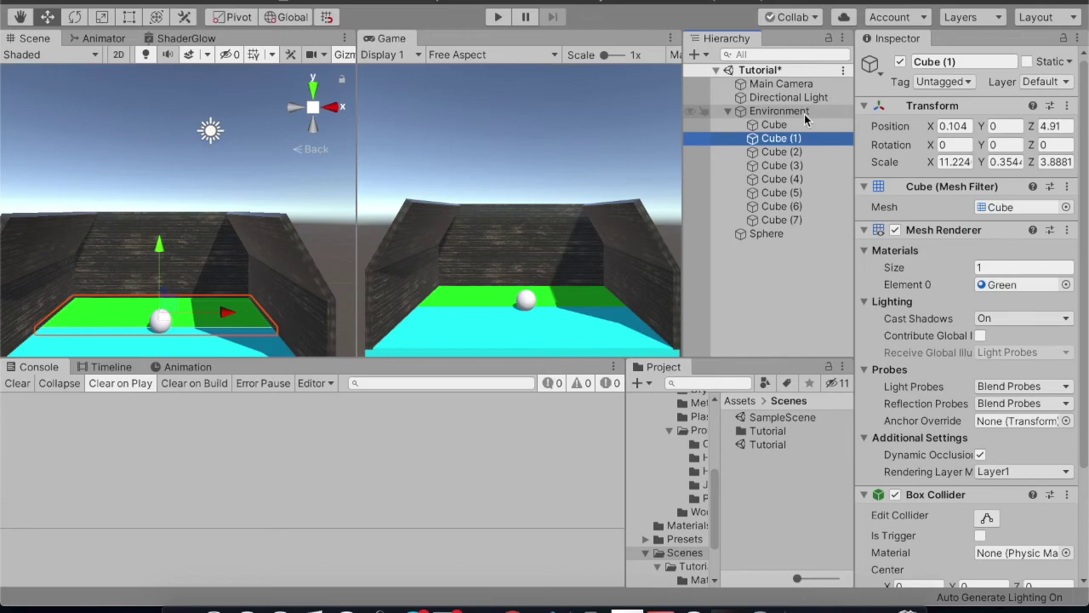
pyautogui.press('Down')
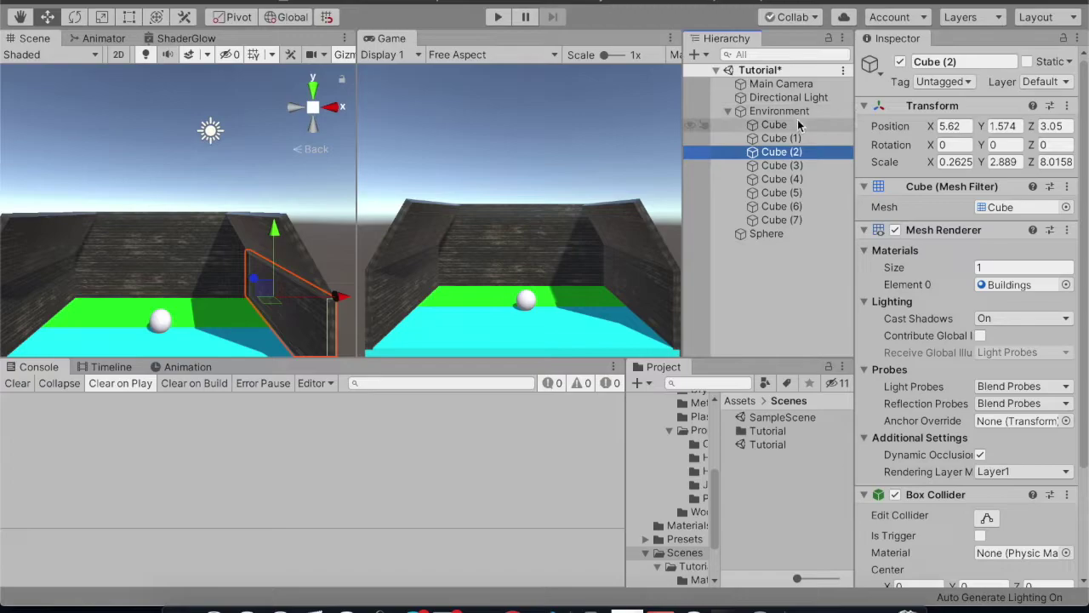
pyautogui.press('Down')
pyautogui.press('Down')
pyautogui.press('Up')
pyautogui.press('Up')
pyautogui.press('Up')
pyautogui.press('Up')
pyautogui.press('Up')
pyautogui.press('Up')
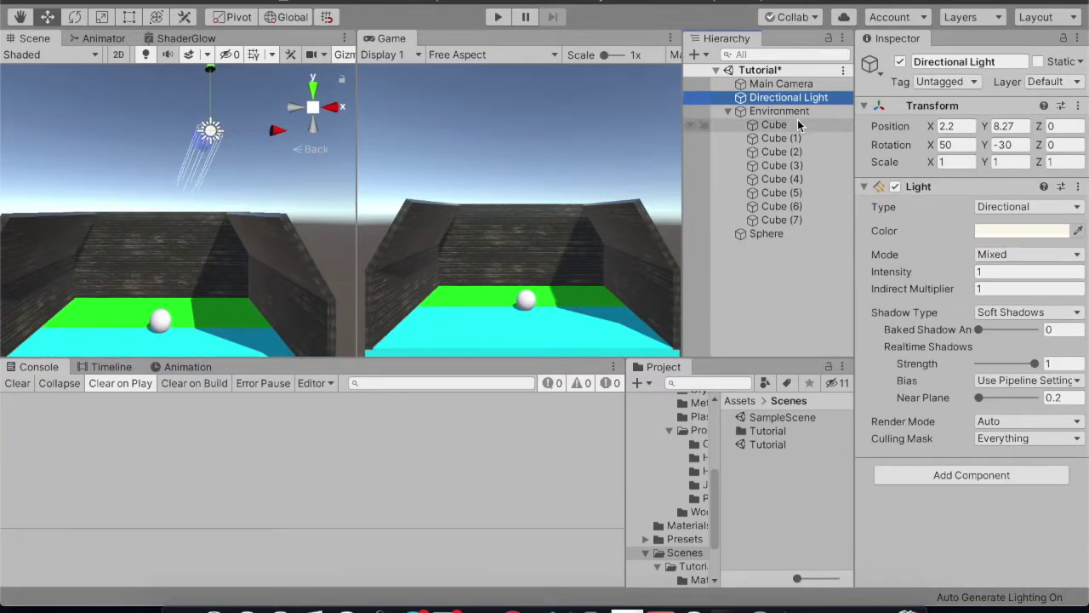
pyautogui.click(776, 238)
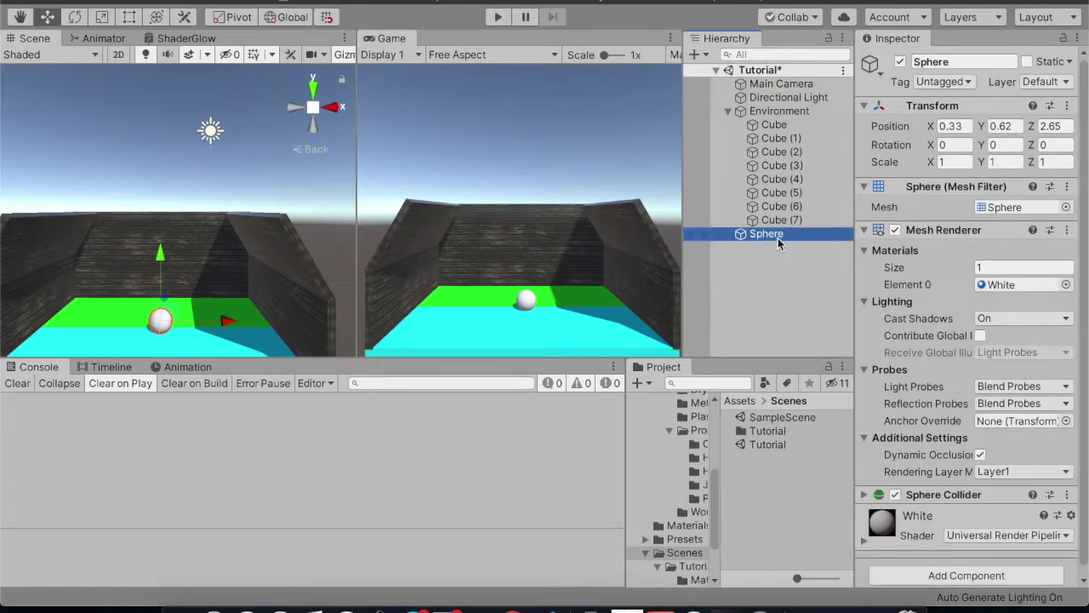
pyautogui.click(788, 98)
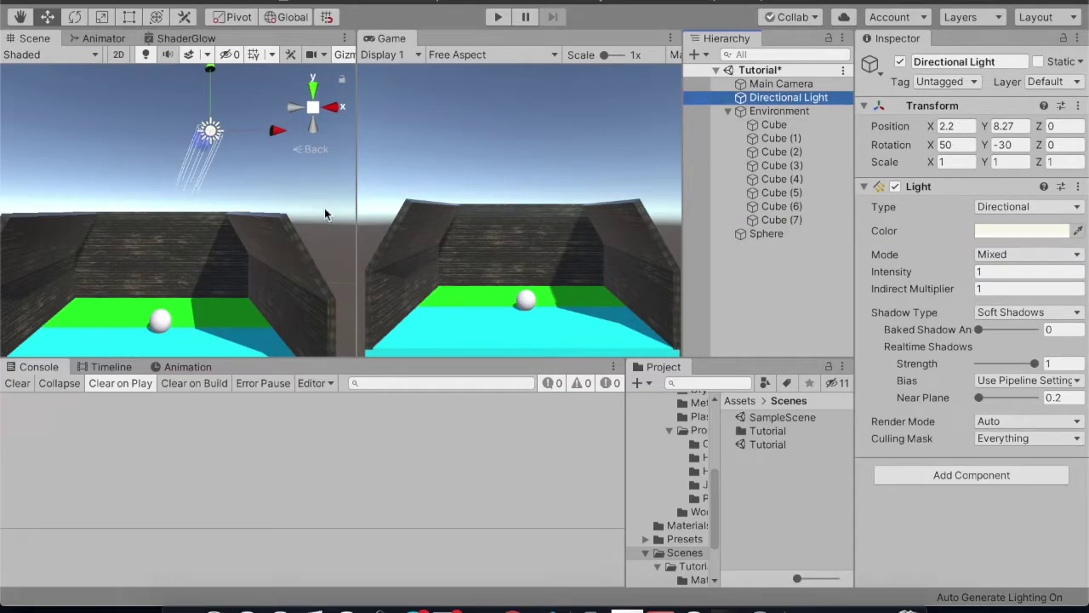
# Move the sphere along the Z axis onto the green floor, to a Z position of about 3.6
pyautogui.keyDown('alt'); pyautogui.moveTo(255, 240); pyautogui.dragTo(217, 271); pyautogui.keyUp('alt')
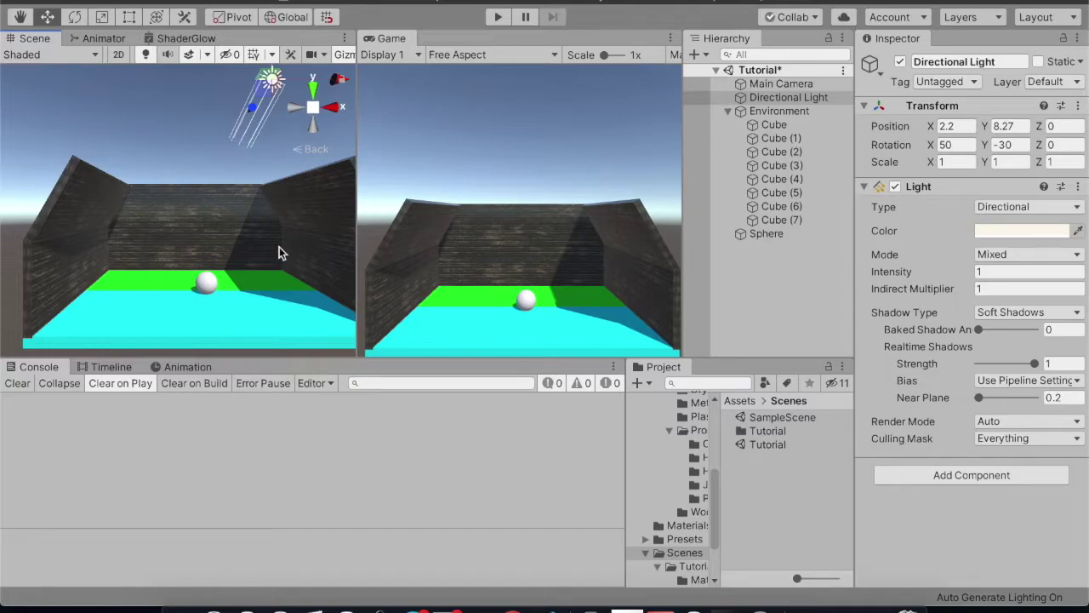
pyautogui.keyDown('alt'); pyautogui.moveTo(205, 282); pyautogui.dragTo(283, 121, button='right'); pyautogui.keyUp('alt')
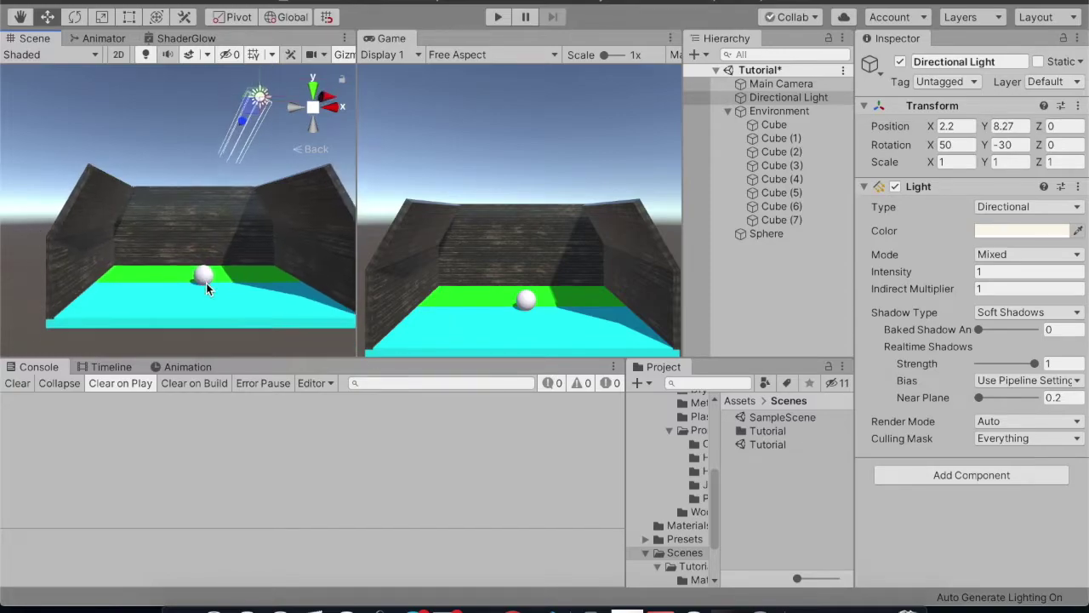
pyautogui.click(280, 154)
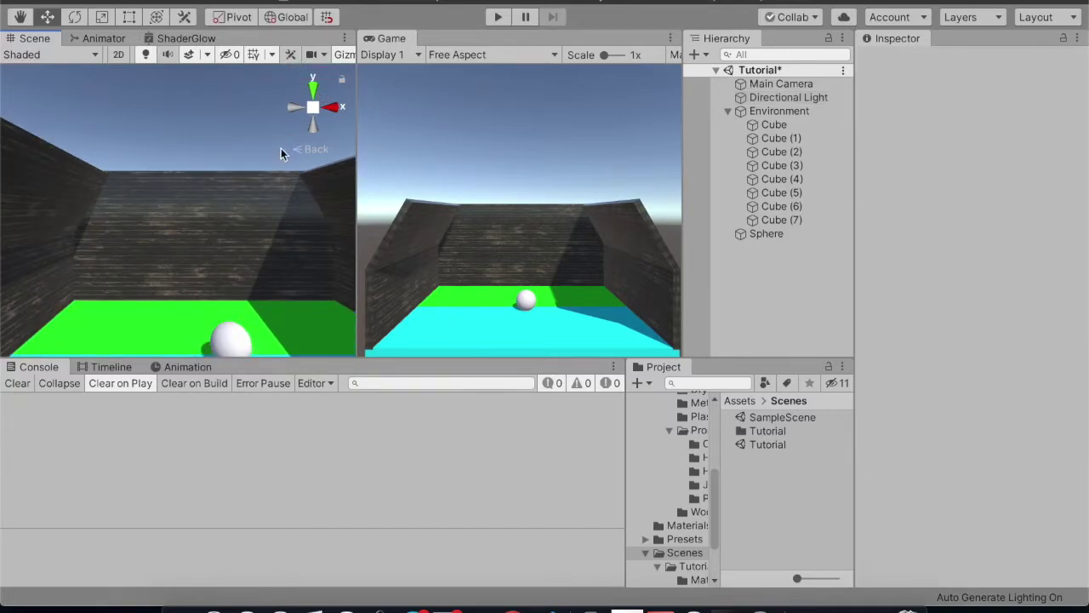
pyautogui.click(291, 117)
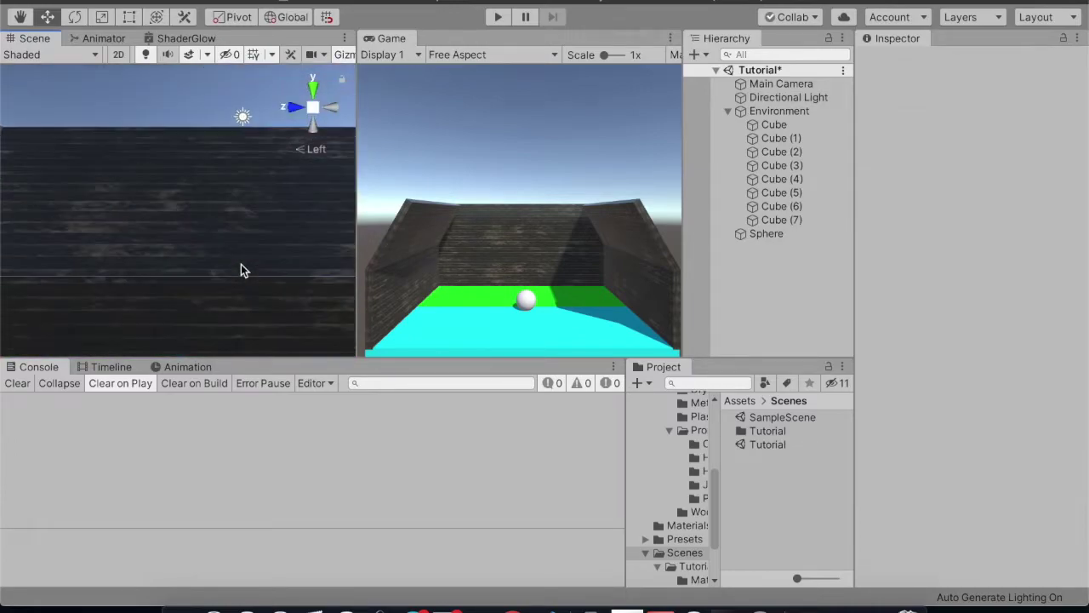
pyautogui.moveTo(226, 303); pyautogui.dragTo(182, 79, button='middle')
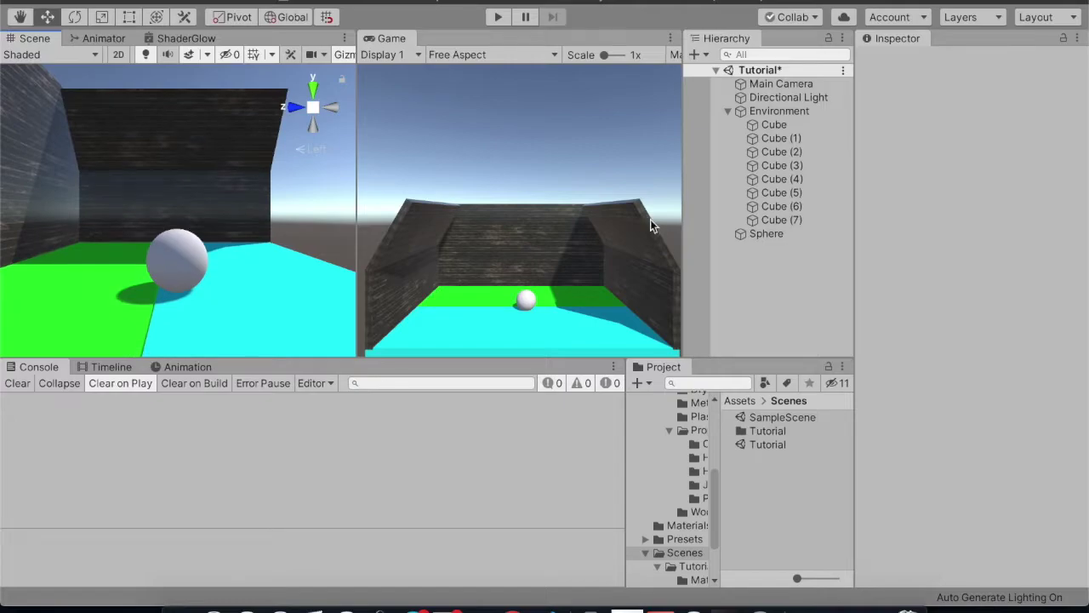
pyautogui.click(753, 235)
pyautogui.moveTo(103, 262); pyautogui.dragTo(53, 258)
pyautogui.click(332, 111)
pyautogui.moveTo(190, 239); pyautogui.dragTo(106, 219, button='middle')
pyautogui.scroll(-2, 223, 230)
pyautogui.scroll(3, 224, 228)
pyautogui.scroll(-3, 223, 227)
pyautogui.scroll(-2, 224, 227)
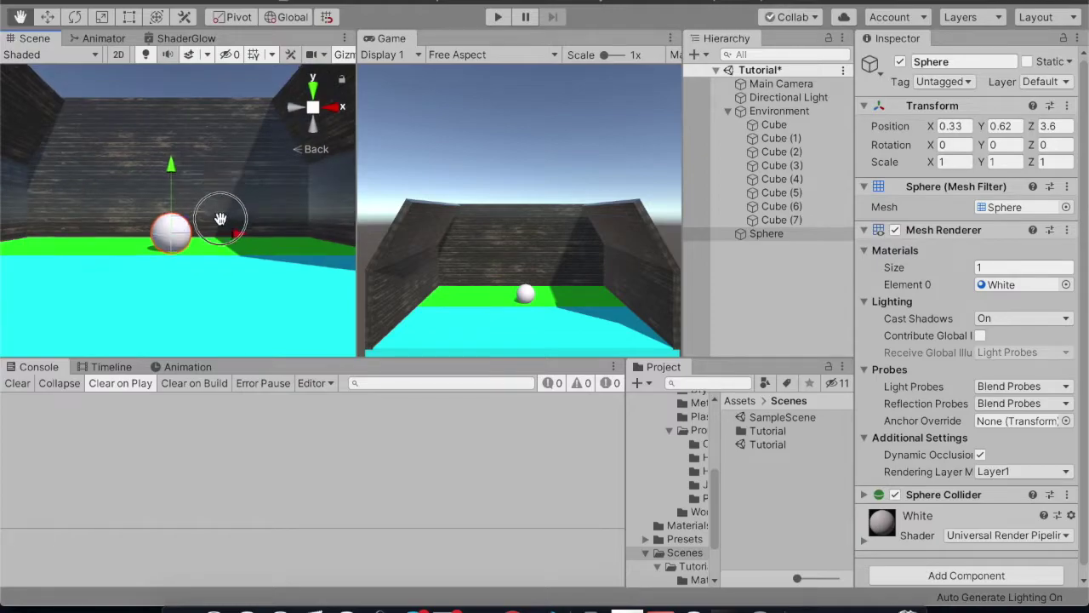
pyautogui.scroll(-3, 224, 228)
# Keep the Directional Light's mode at Mixed and mark the light as static
pyautogui.click(800, 96)
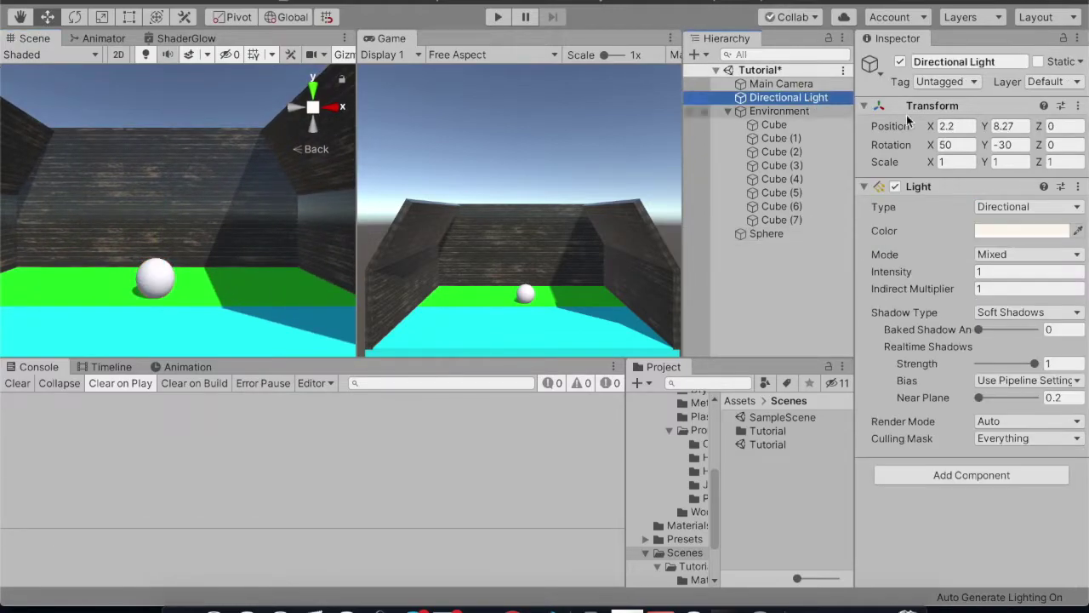
pyautogui.click(1008, 259)
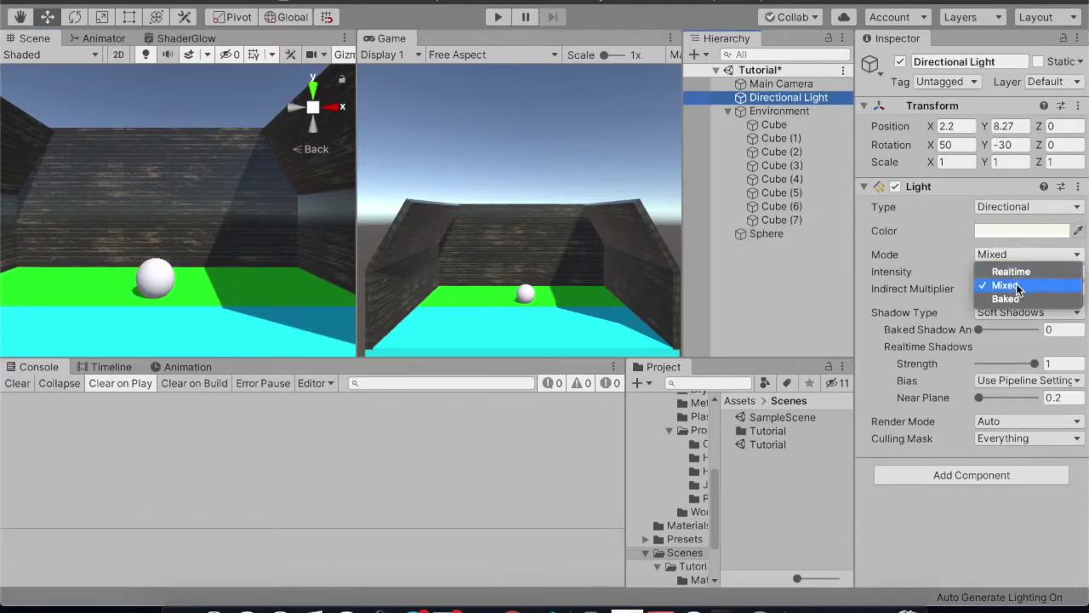
pyautogui.click(1016, 283)
pyautogui.click(1038, 61)
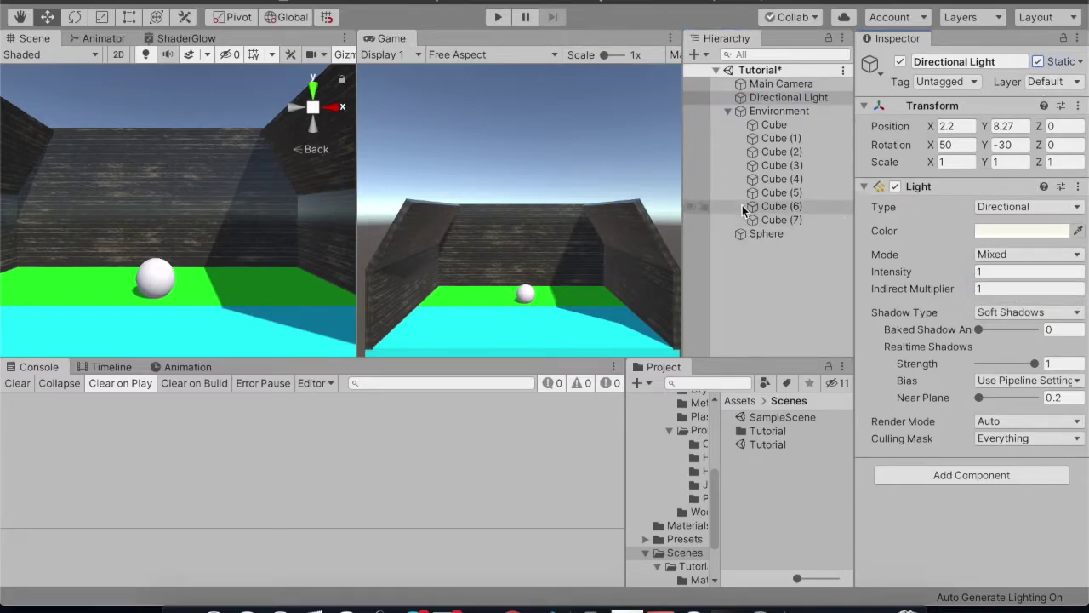
# Mark the Environment object and all of its children as static
pyautogui.click(807, 110)
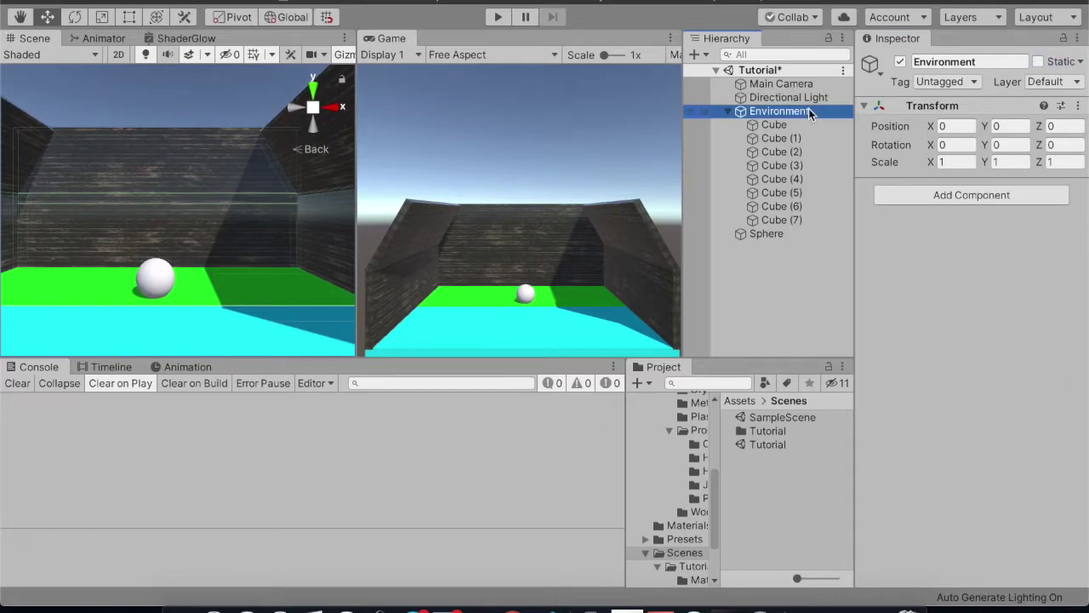
pyautogui.click(1038, 62)
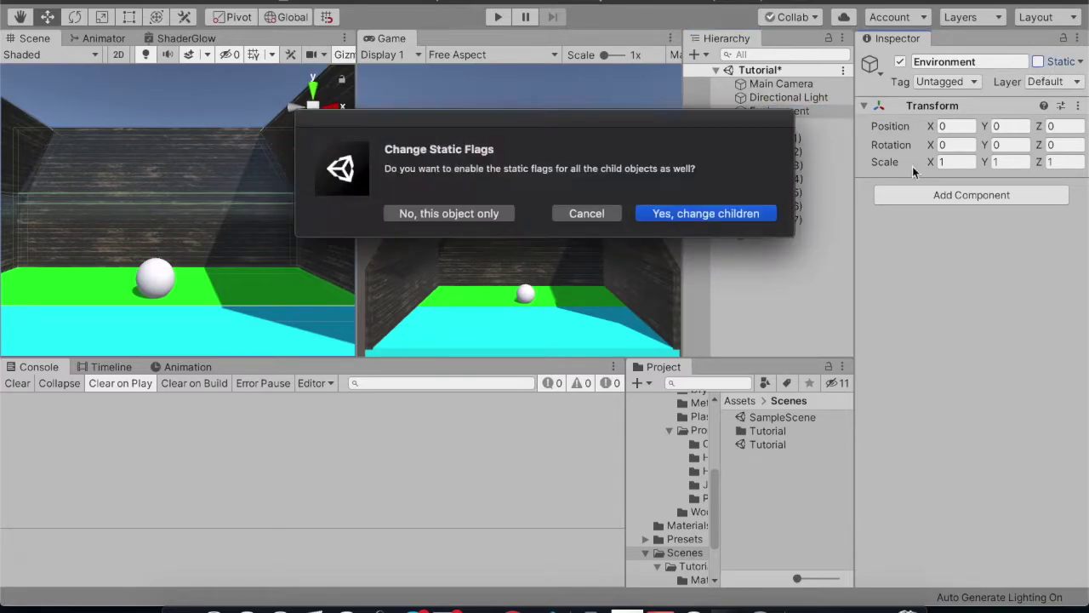
pyautogui.click(710, 216)
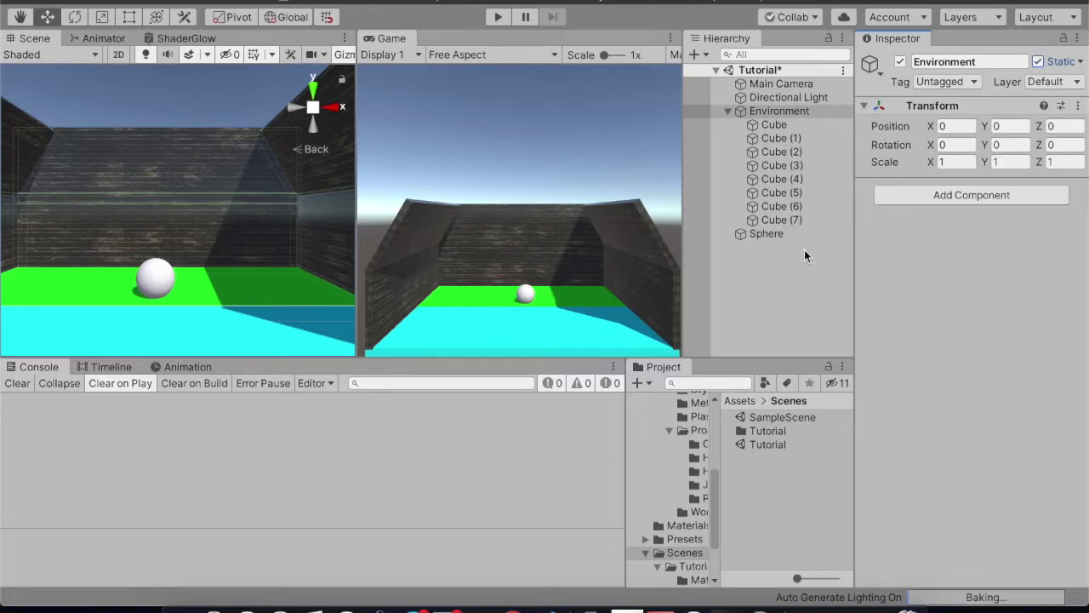
# Turn off automatic lighting generation in the scene's Lighting Settings and close them
pyautogui.click(449, 0)
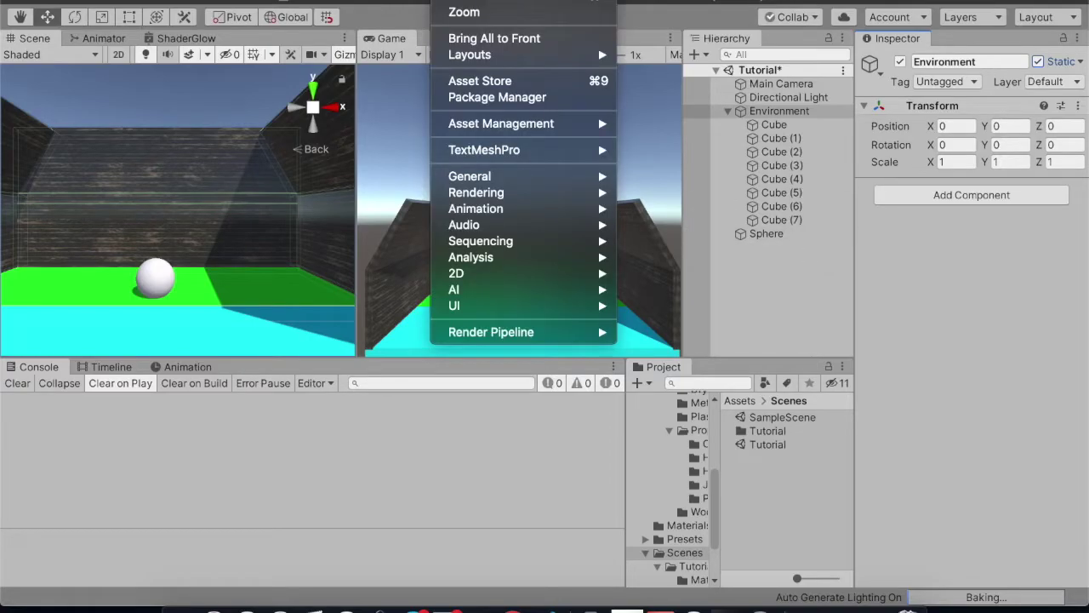
pyautogui.moveTo(553, 198)
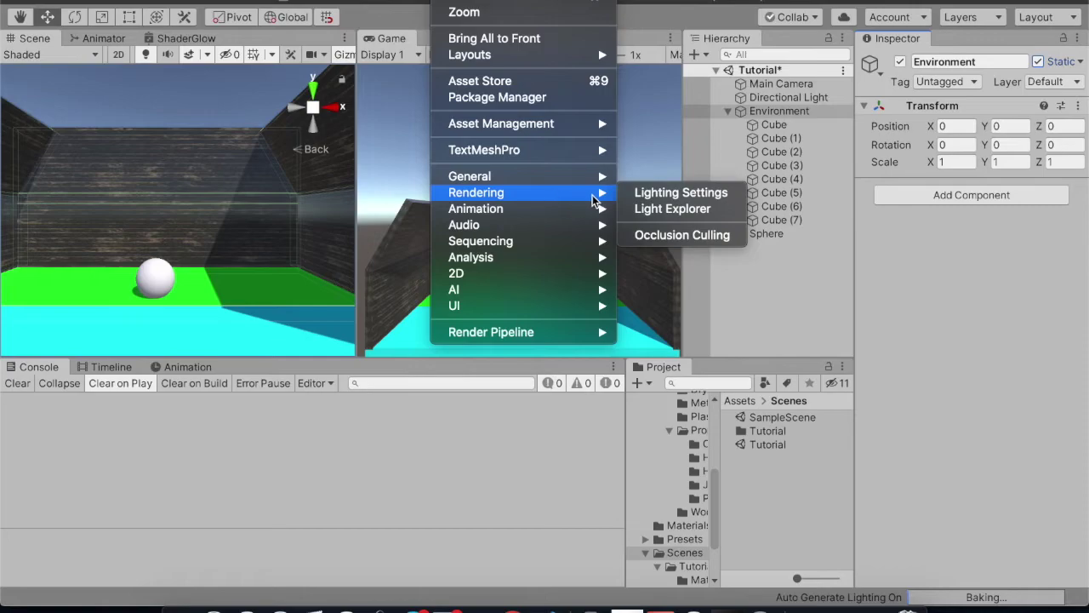
pyautogui.click(657, 194)
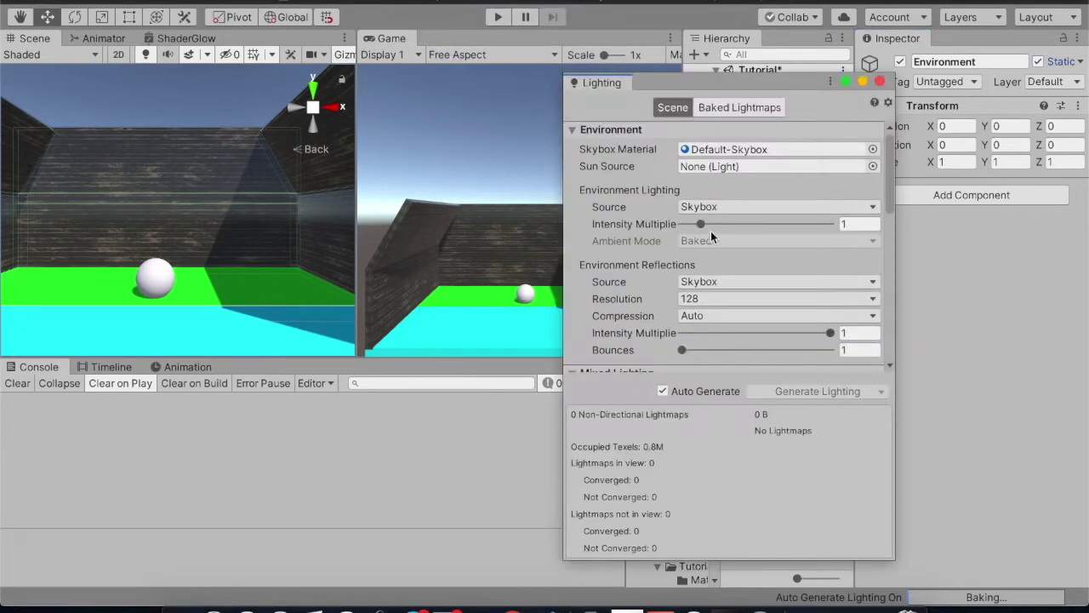
pyautogui.scroll(-10, 735, 246)
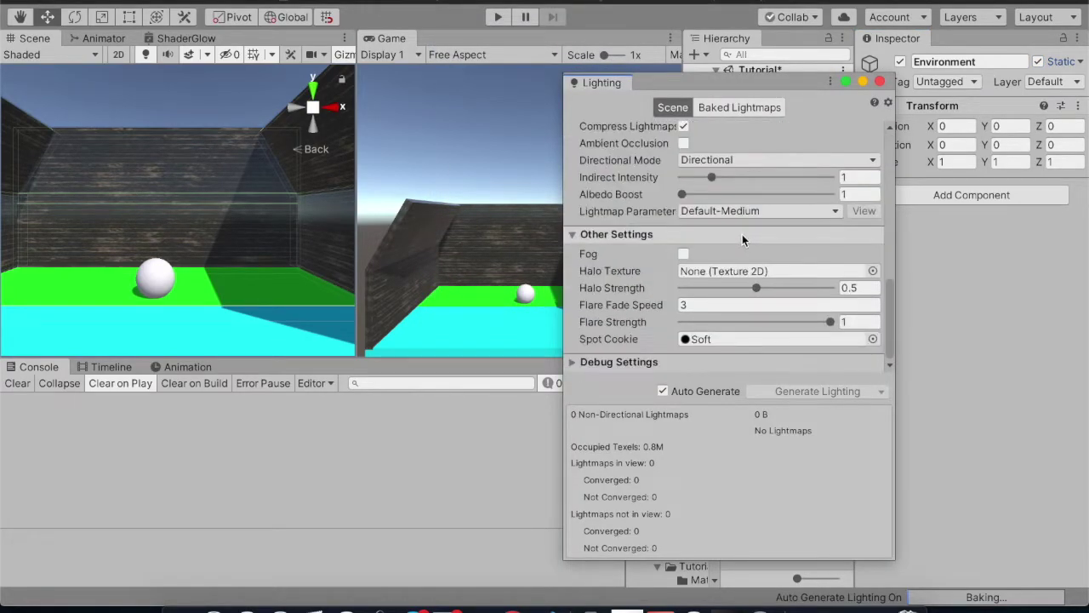
pyautogui.scroll(8, 742, 240)
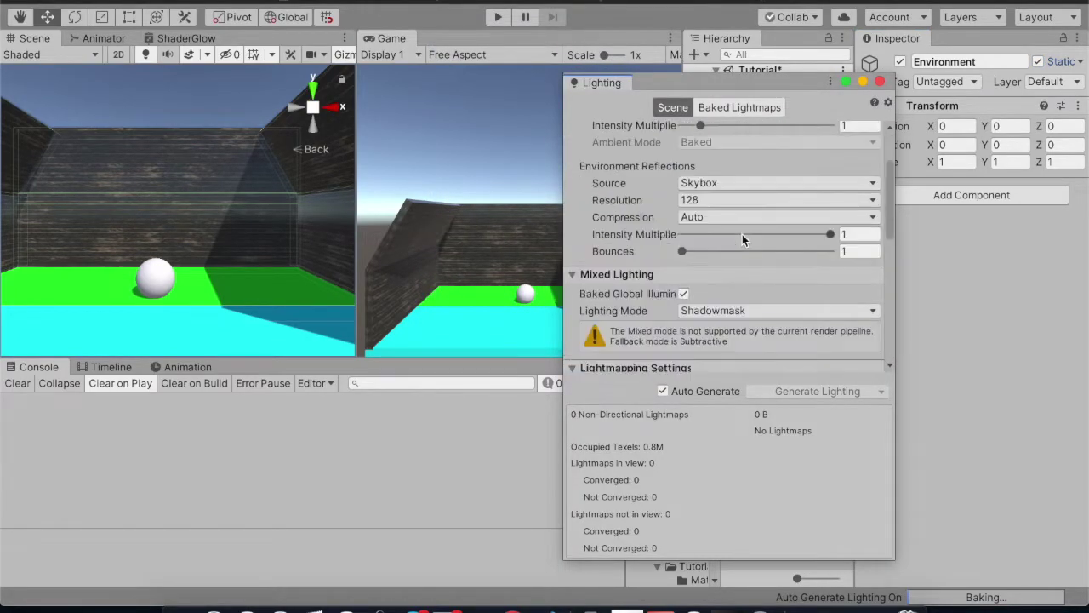
pyautogui.click(879, 83)
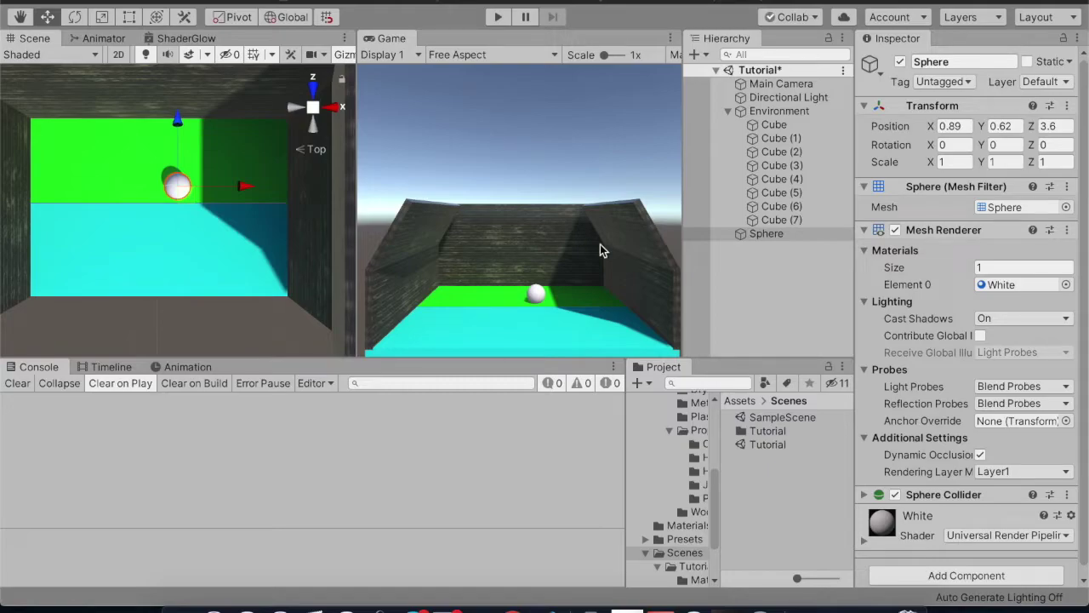
# Move the sphere along the X axis into the shadowed area, to an X position of about 3.13
pyautogui.moveTo(248, 193); pyautogui.dragTo(306, 195)
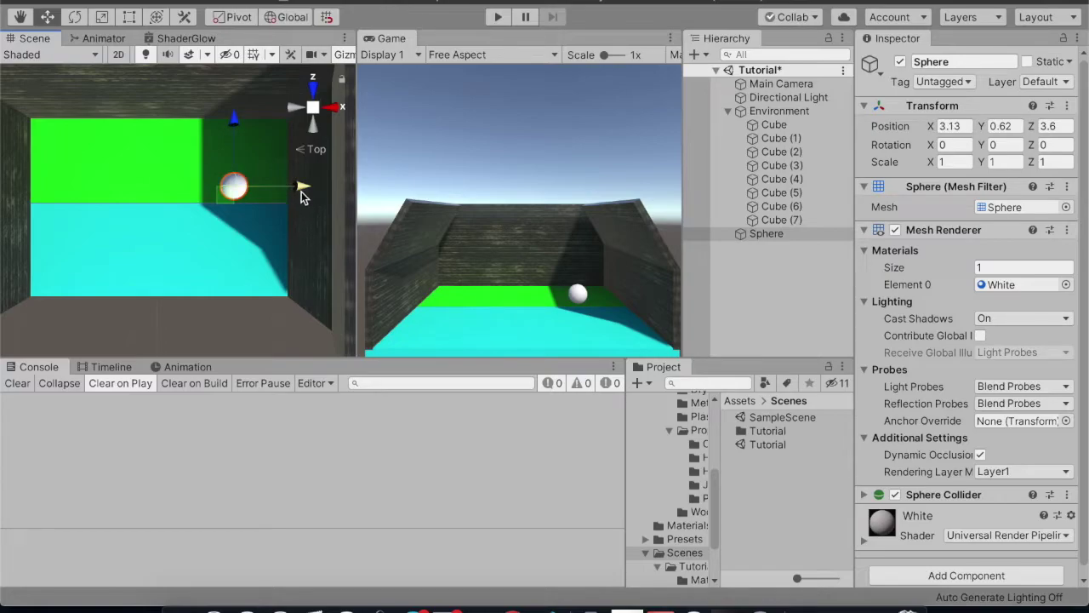
pyautogui.click(777, 308)
# Collapse the Environment group, add a Light Probe Group to the scene and enable editing of its probes
pyautogui.click(728, 111)
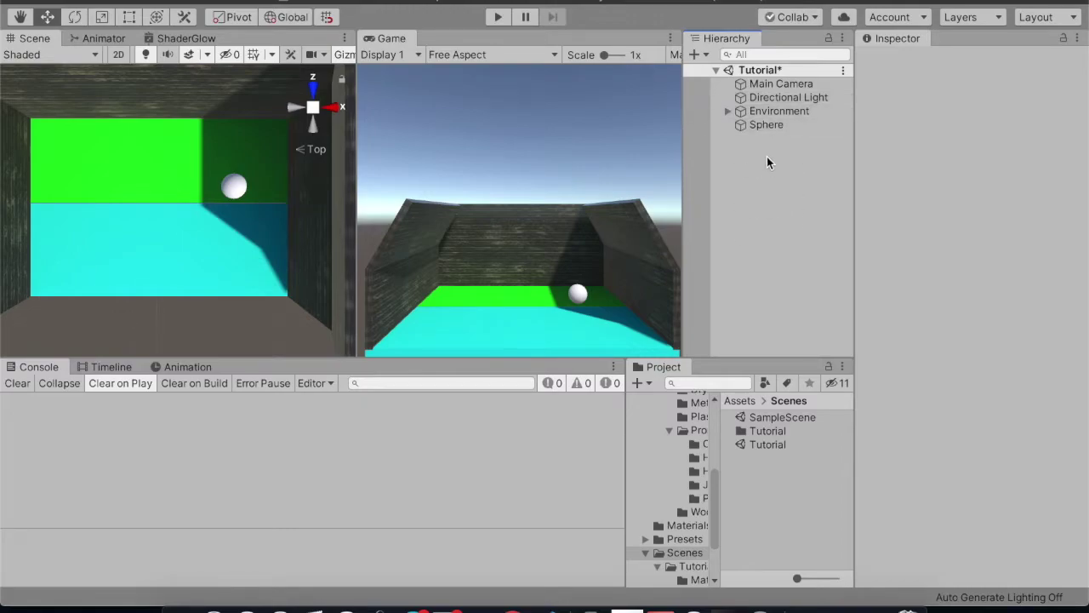
pyautogui.rightClick(767, 163)
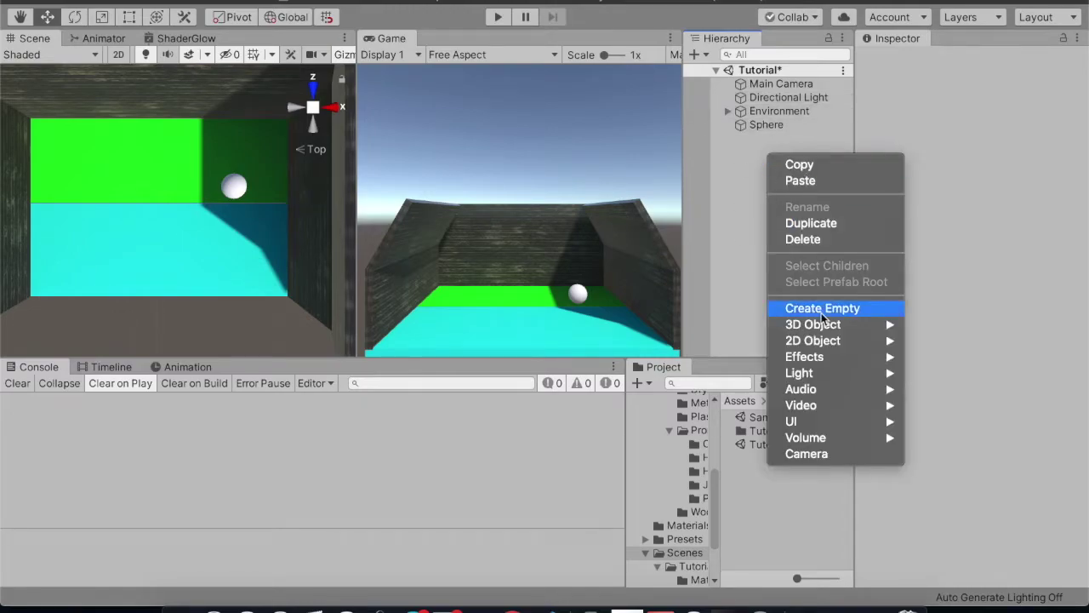
pyautogui.moveTo(842, 376)
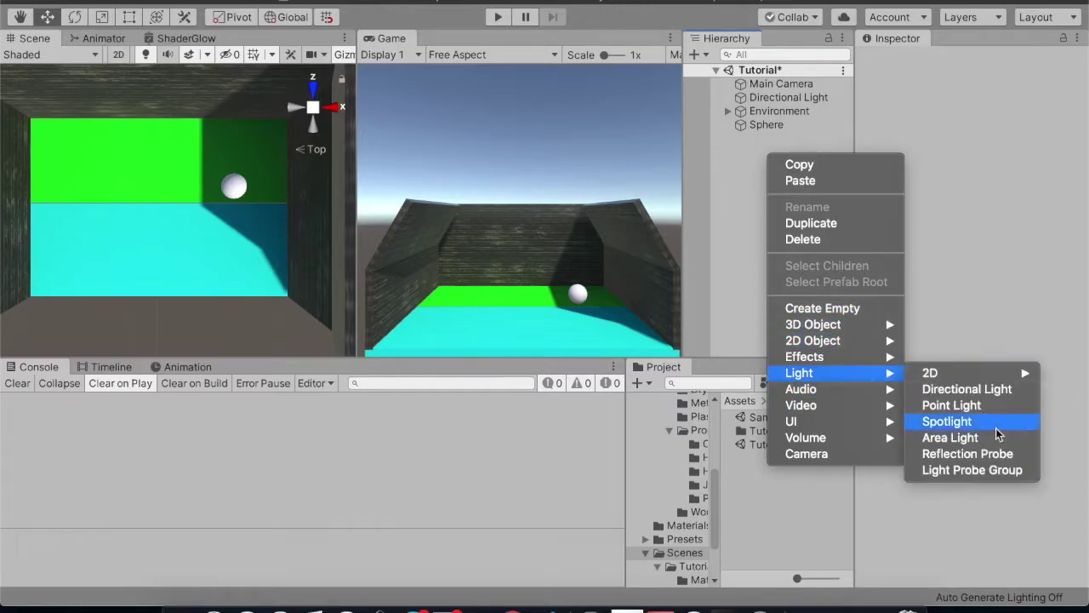
pyautogui.click(1014, 473)
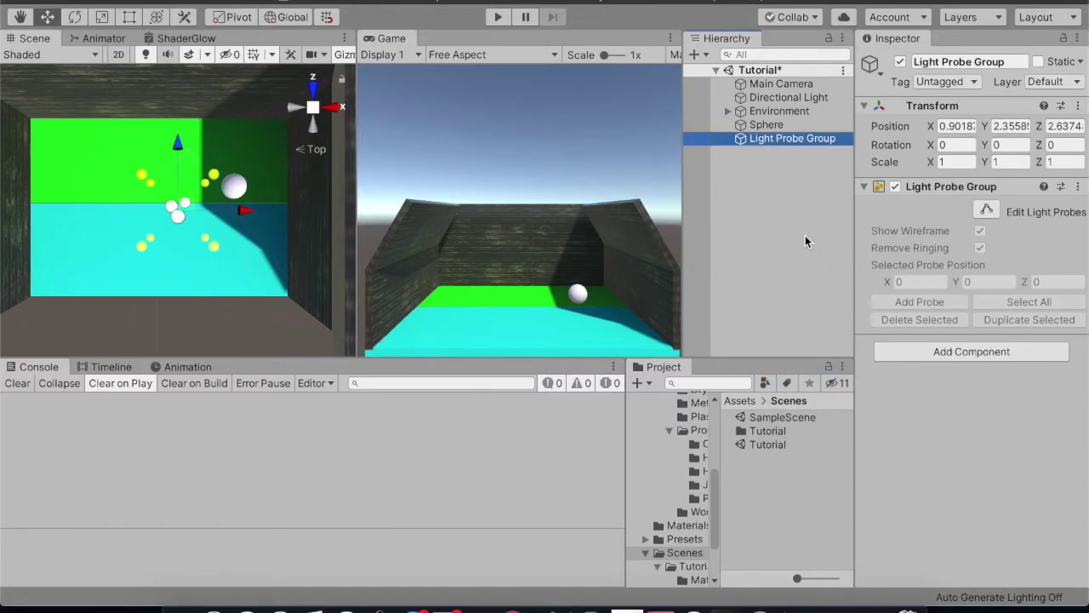
pyautogui.click(319, 134)
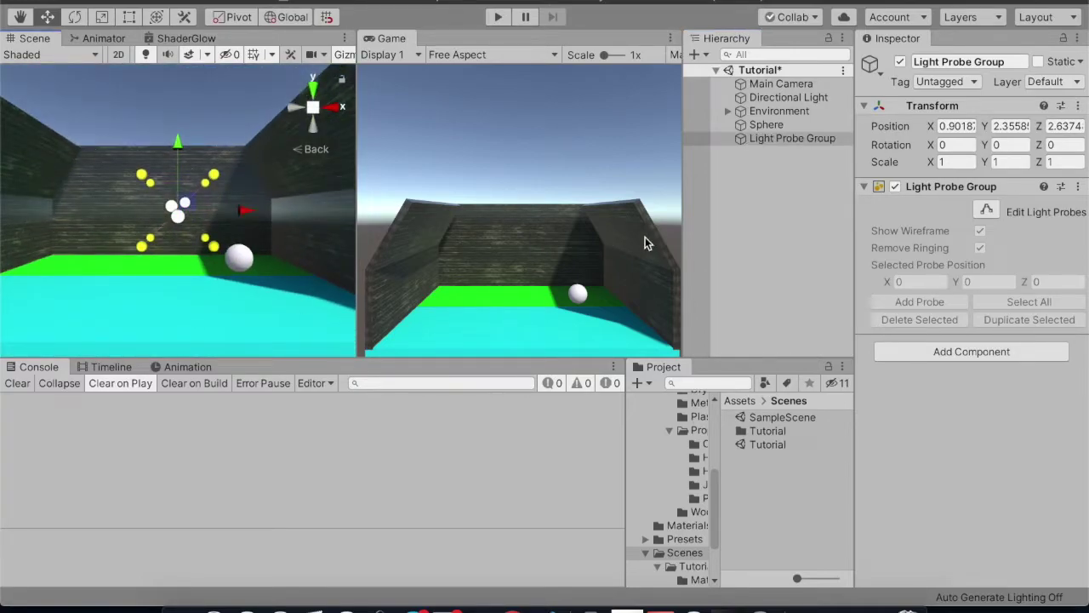
pyautogui.click(987, 213)
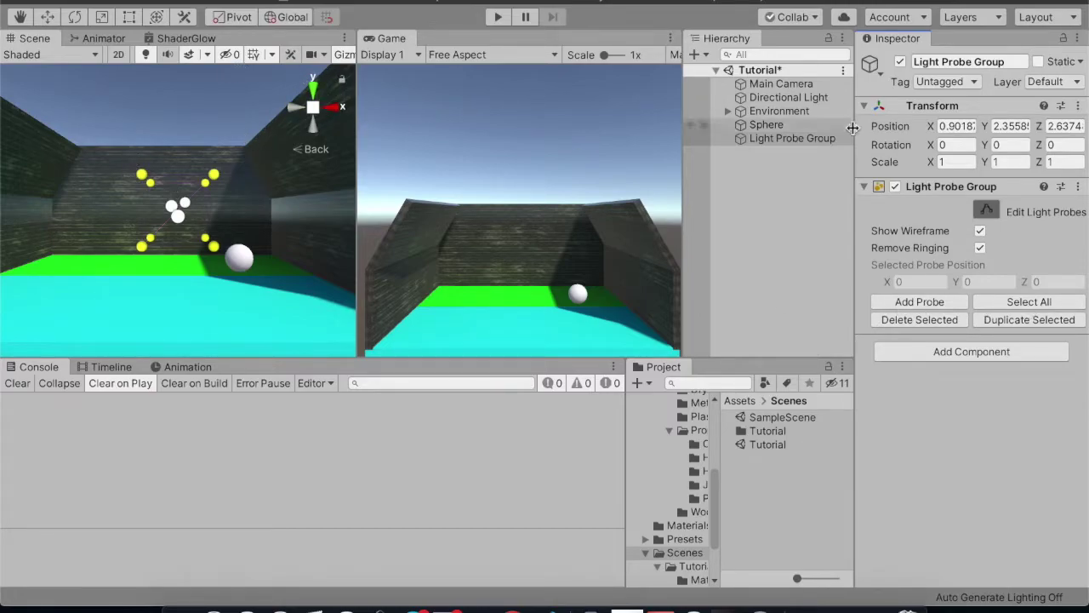
# Move the sphere along the X axis into the lit area, to an X position of about -1.05
pyautogui.click(766, 125)
pyautogui.moveTo(309, 260); pyautogui.dragTo(195, 252)
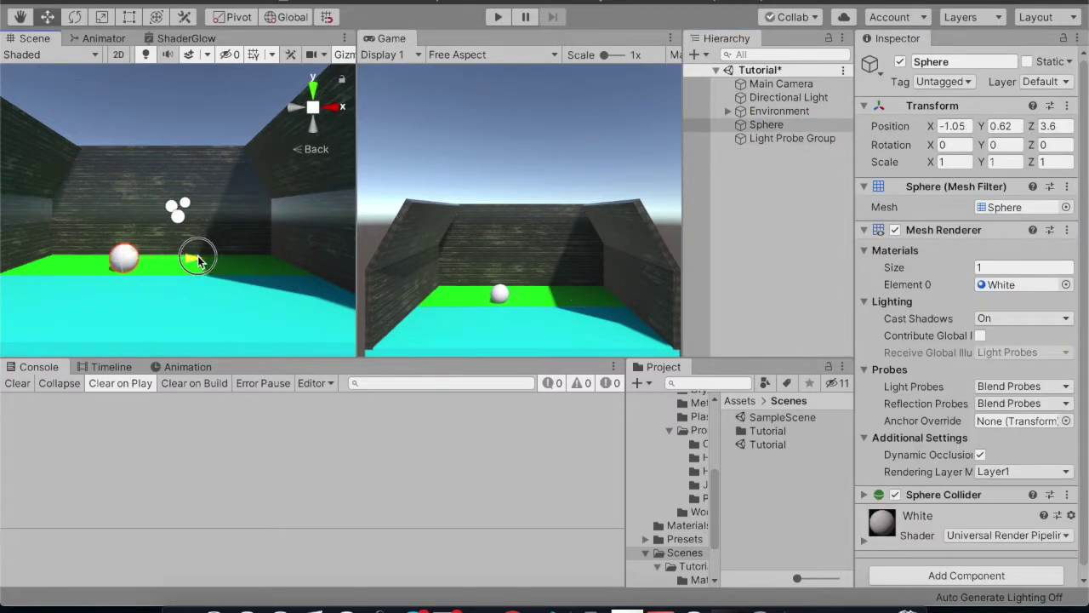
# Spread the Light Probe Group's two probe rows along Z to the floor's front and back edges, the back row at about Z 2.56
pyautogui.click(772, 142)
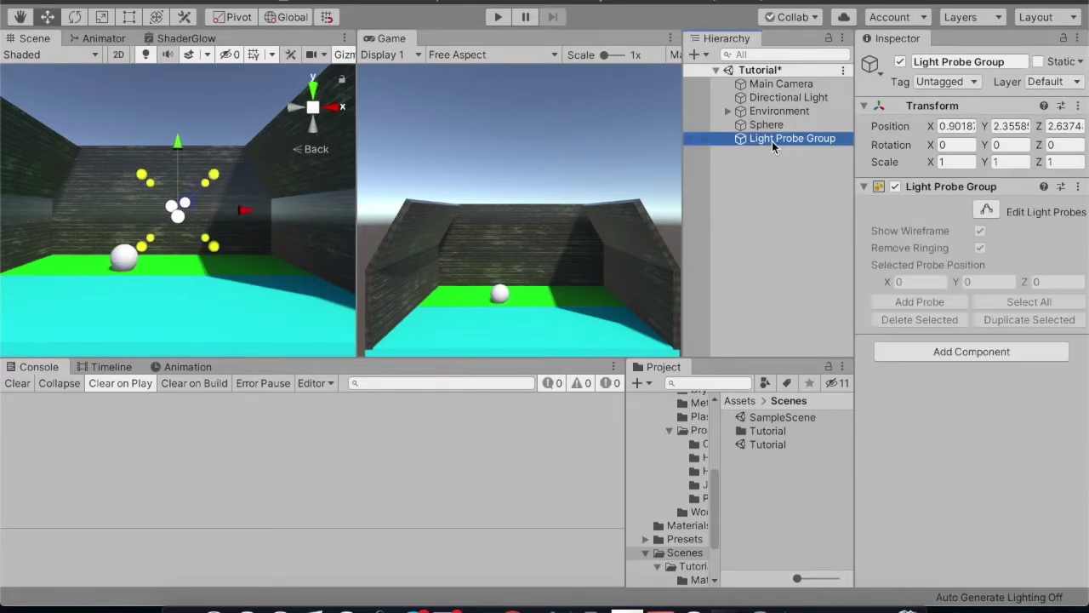
pyautogui.click(311, 88)
pyautogui.click(987, 210)
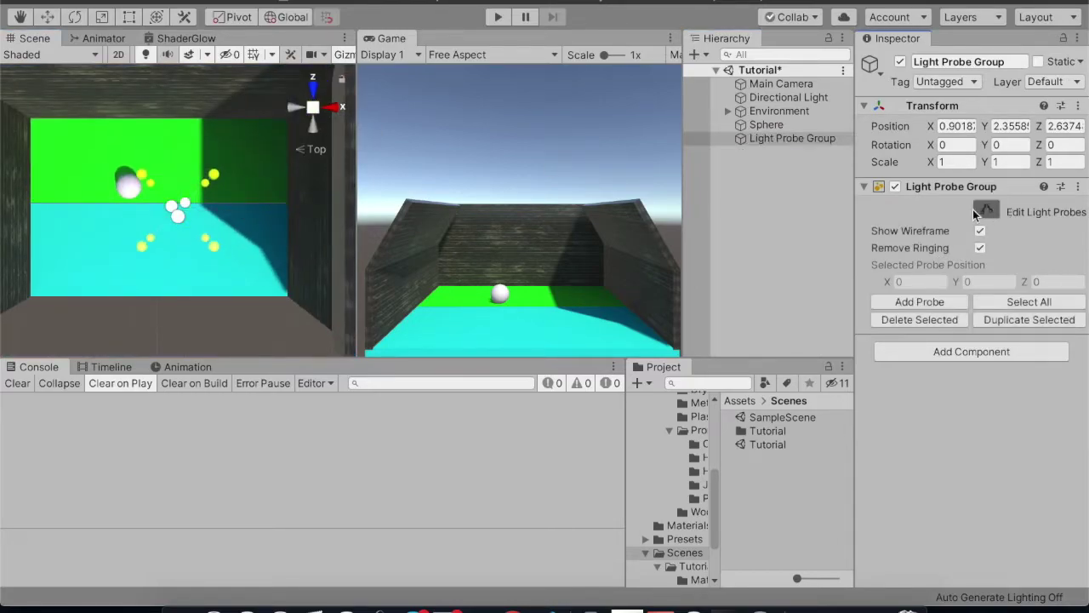
pyautogui.moveTo(255, 231); pyautogui.dragTo(114, 262)
pyautogui.moveTo(210, 187); pyautogui.dragTo(215, 240)
pyautogui.moveTo(243, 193); pyautogui.dragTo(118, 152)
pyautogui.moveTo(212, 122); pyautogui.dragTo(213, 44)
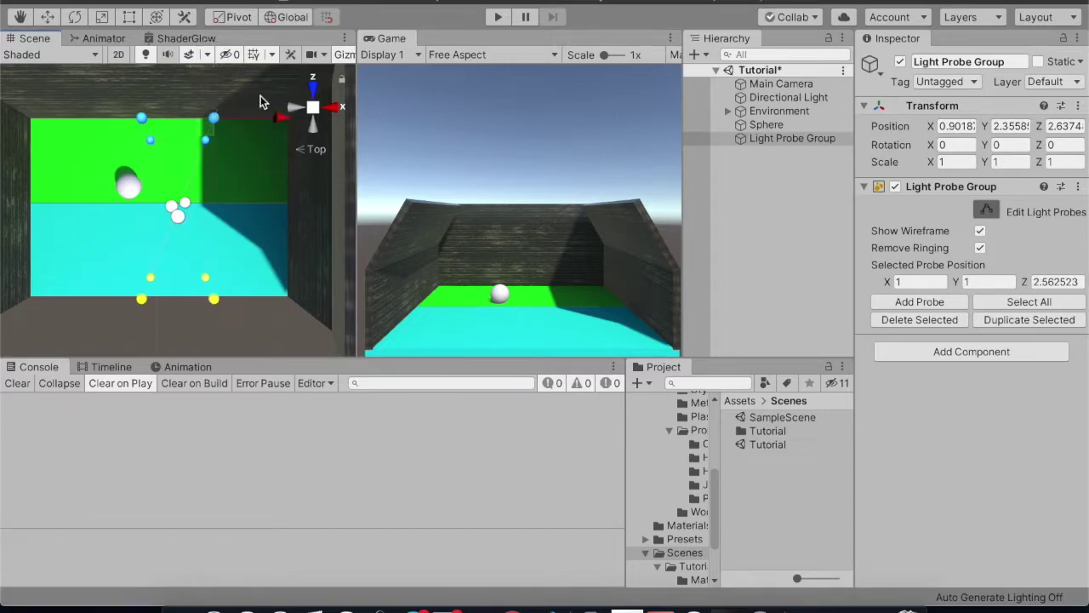
# Spread the light probe columns along X to the floor's right and left edges, the left column at about X -4.93
pyautogui.moveTo(273, 316); pyautogui.dragTo(170, 102)
pyautogui.moveTo(296, 126); pyautogui.dragTo(387, 139)
pyautogui.moveTo(207, 128); pyautogui.dragTo(109, 351)
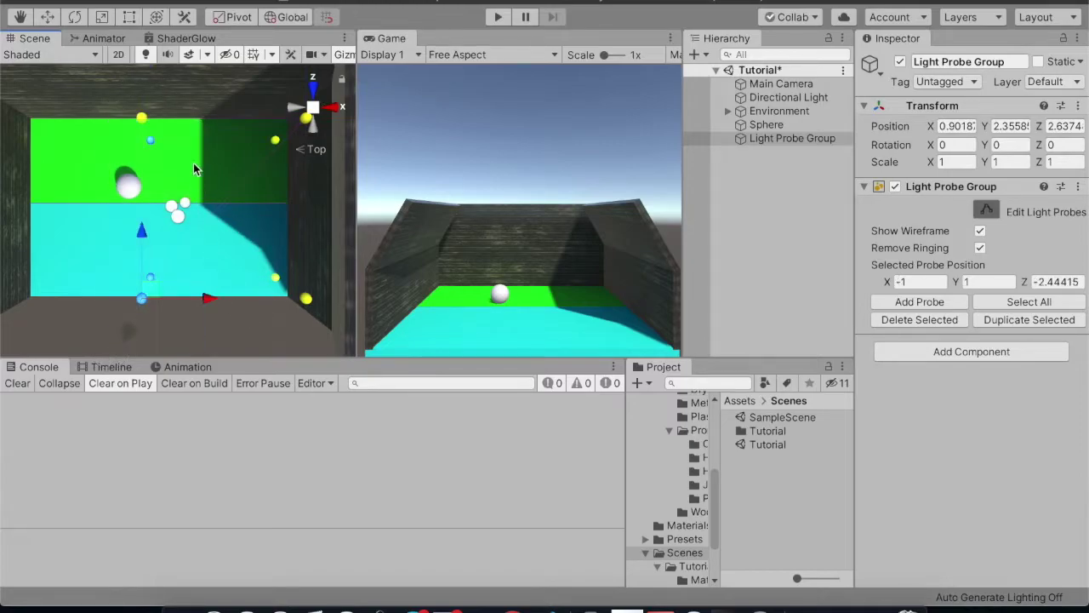
pyautogui.moveTo(195, 90); pyautogui.dragTo(99, 367)
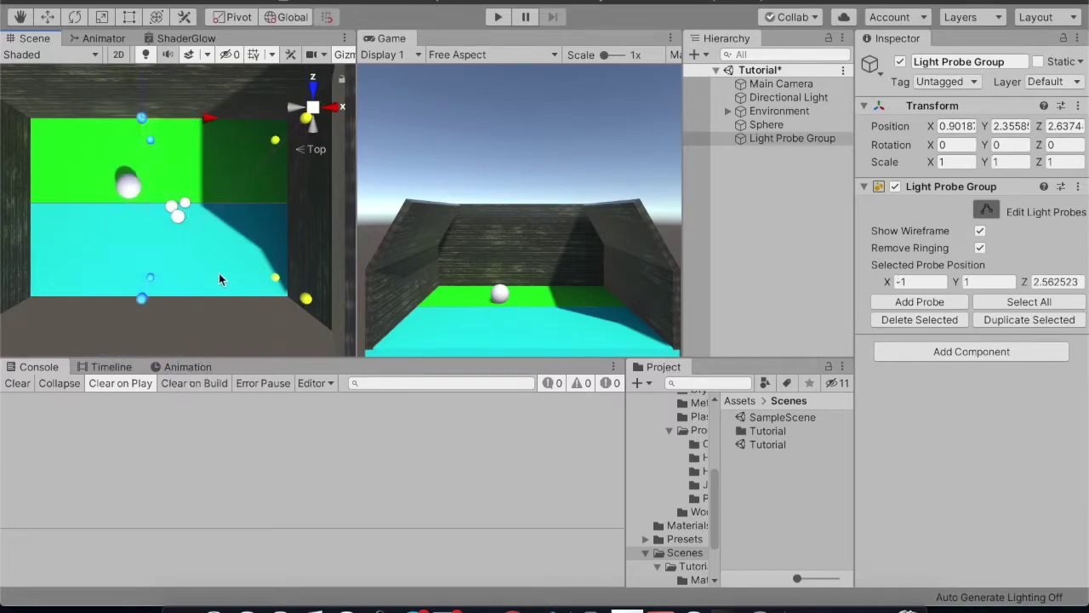
pyautogui.moveTo(209, 118); pyautogui.dragTo(99, 126)
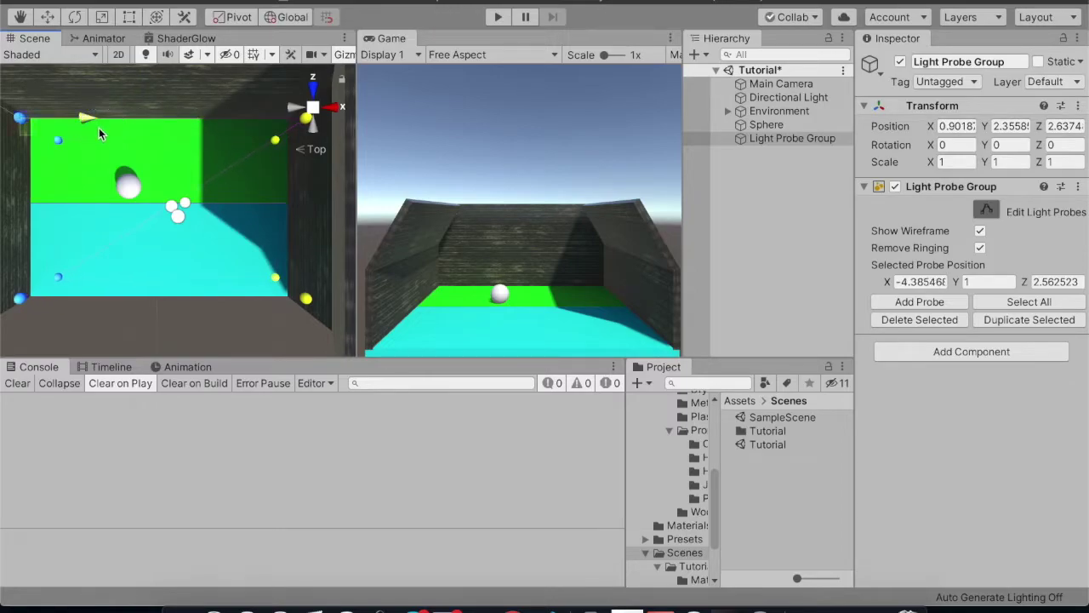
pyautogui.moveTo(142, 239); pyautogui.dragTo(235, 252, button='middle')
pyautogui.moveTo(206, 139); pyautogui.dragTo(186, 132)
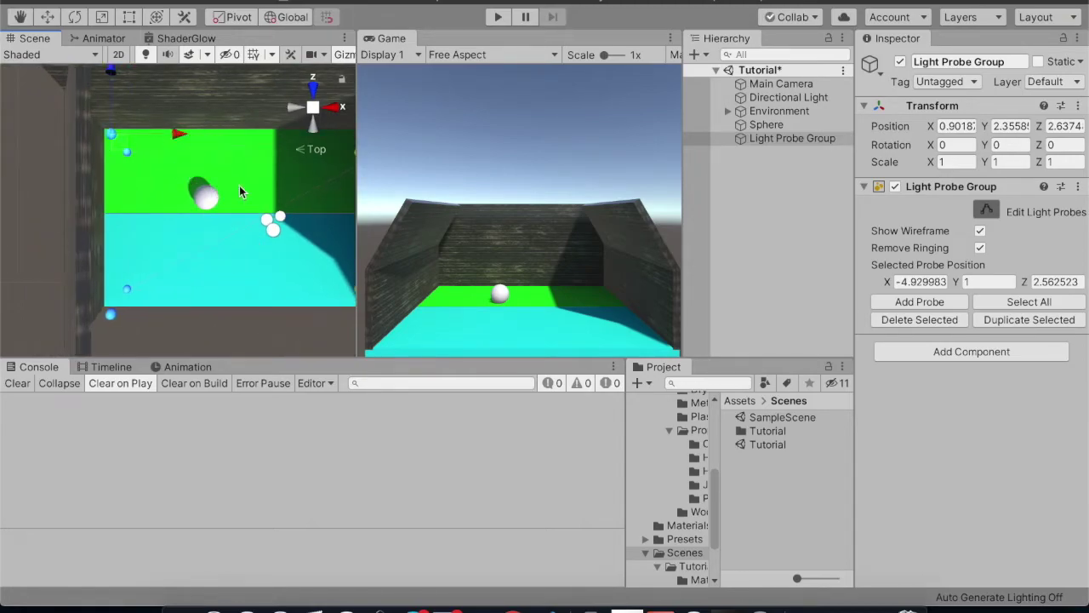
# From the back view, lower the bottom probe row to about Y -1.99 and raise the top row to about Y 2.52
pyautogui.scroll(1, 206, 205)
pyautogui.scroll(-3, 207, 204)
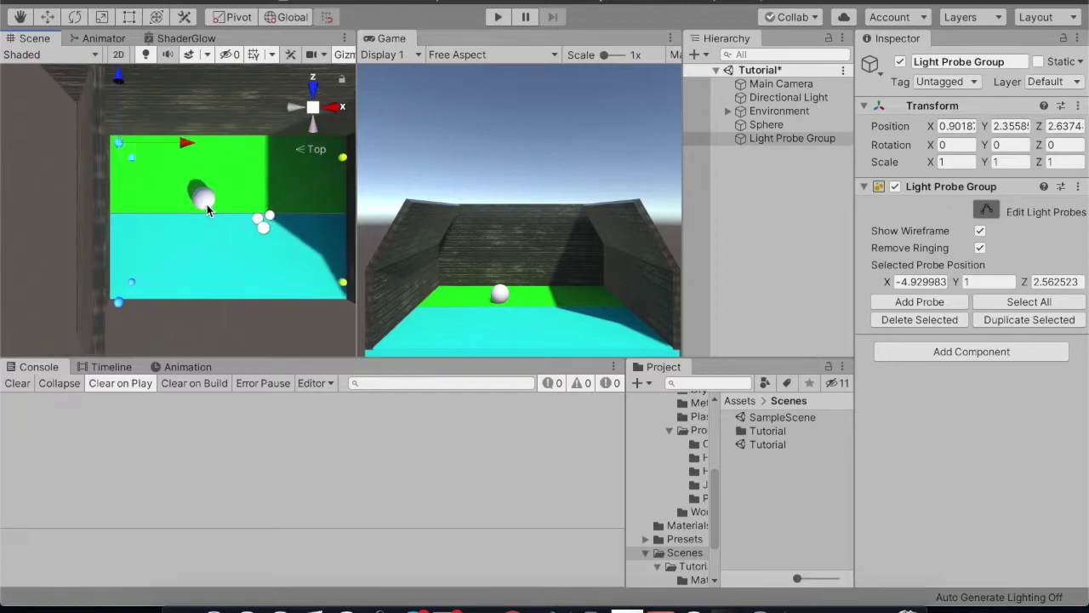
pyautogui.moveTo(214, 208); pyautogui.dragTo(142, 158, button='middle')
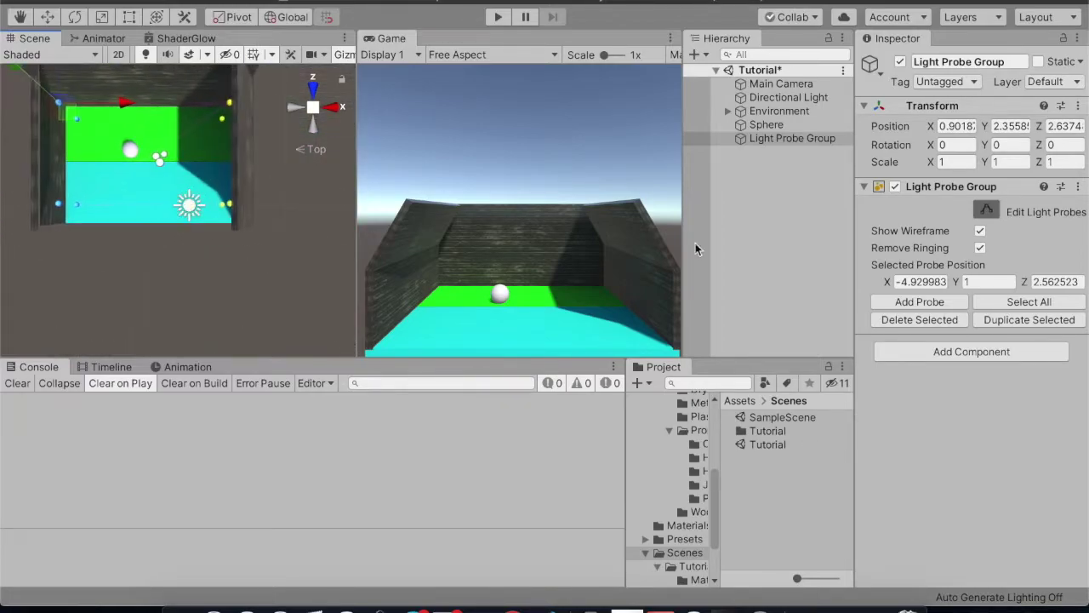
pyautogui.click(311, 127)
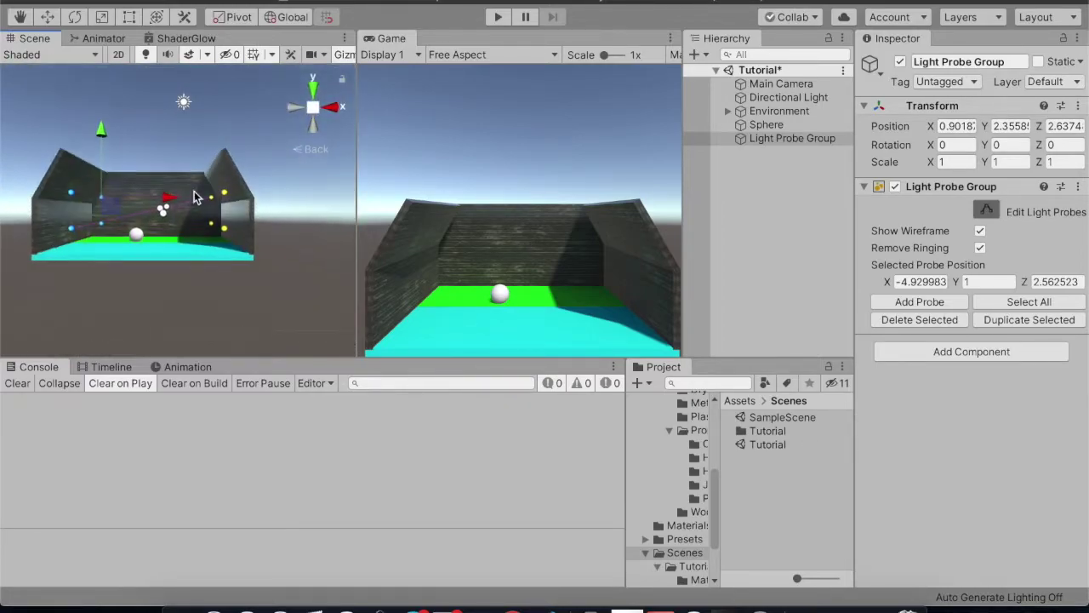
pyautogui.moveTo(235, 220); pyautogui.dragTo(60, 254)
pyautogui.moveTo(211, 155); pyautogui.dragTo(213, 167)
pyautogui.hotkey('ctrl', 'z')
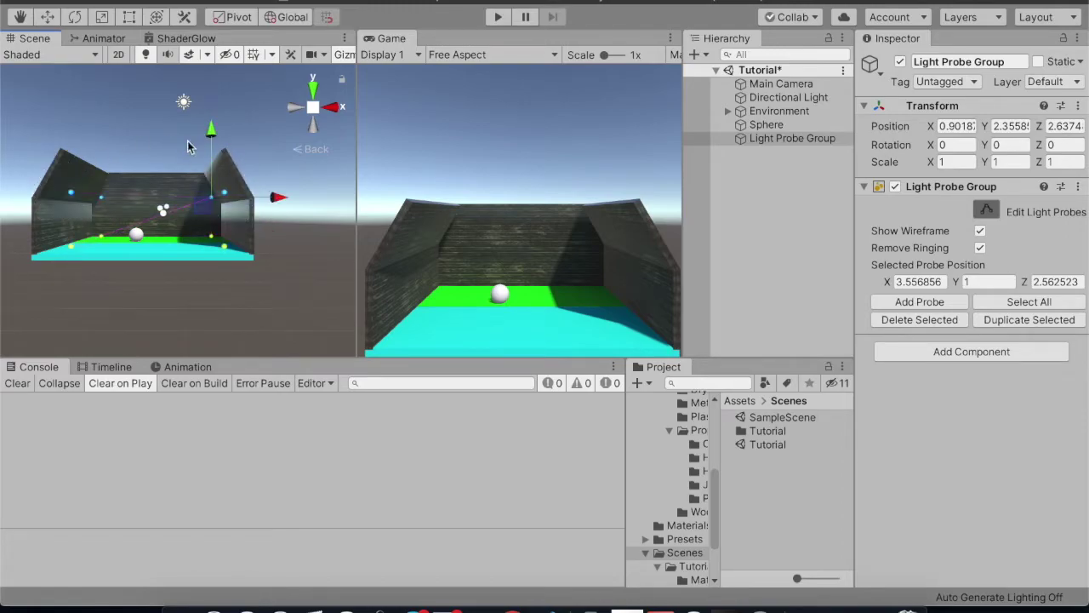
pyautogui.moveTo(210, 136)
pyautogui.mouseDown()
pyautogui.moveTo(210, 106)
pyautogui.moveTo(209, 119)
pyautogui.mouseUp()
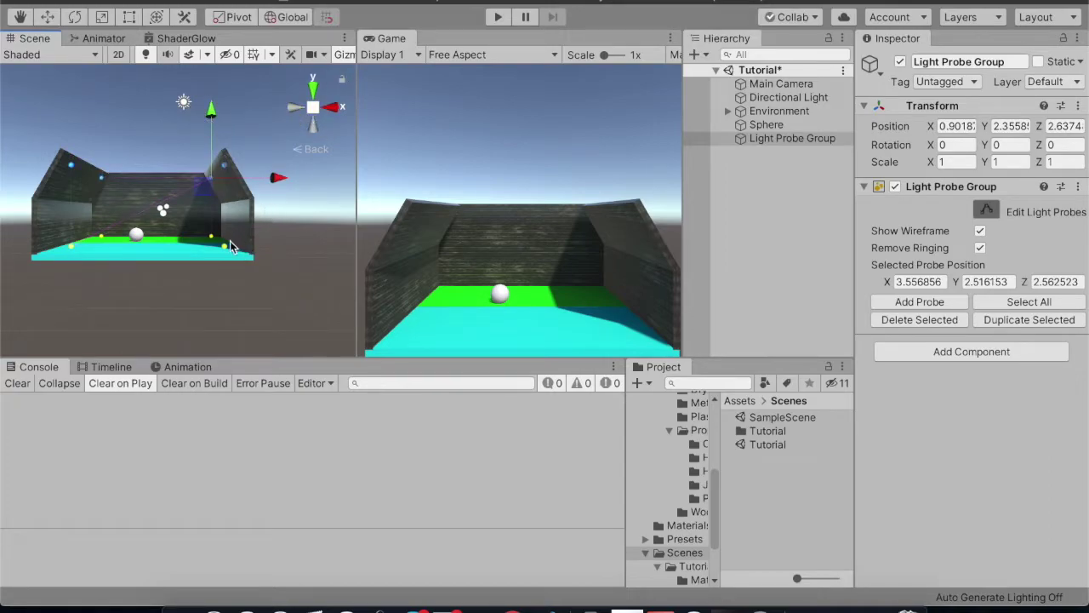
# Select the two lower right probes and move them along X toward the right wall, to about X 4.16
pyautogui.moveTo(226, 214); pyautogui.dragTo(221, 291)
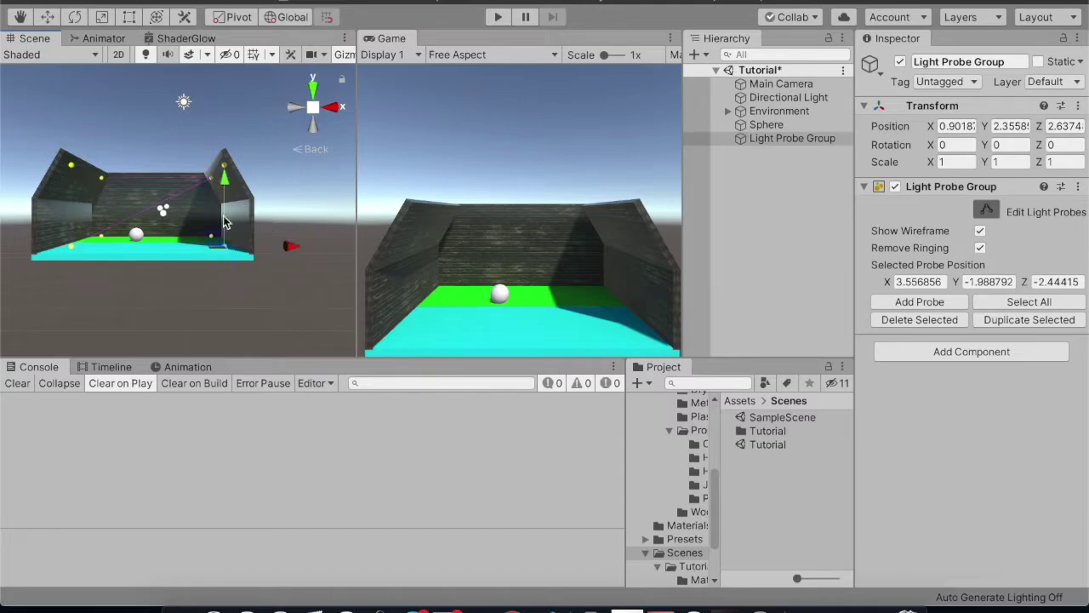
pyautogui.scroll(-2, 247, 219)
pyautogui.scroll(3, 224, 203)
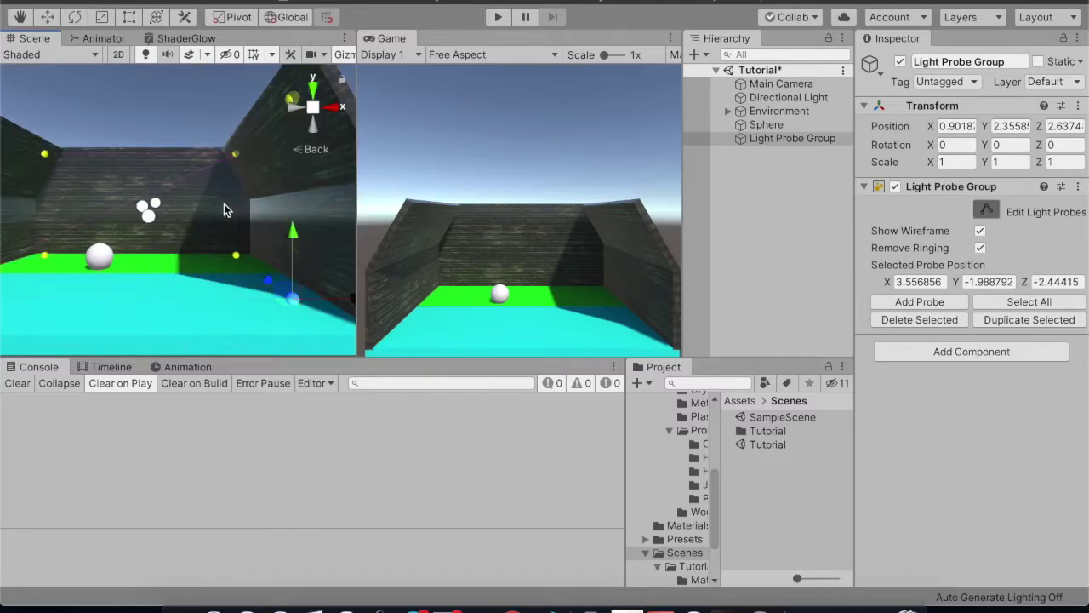
pyautogui.moveTo(205, 222); pyautogui.dragTo(324, 264)
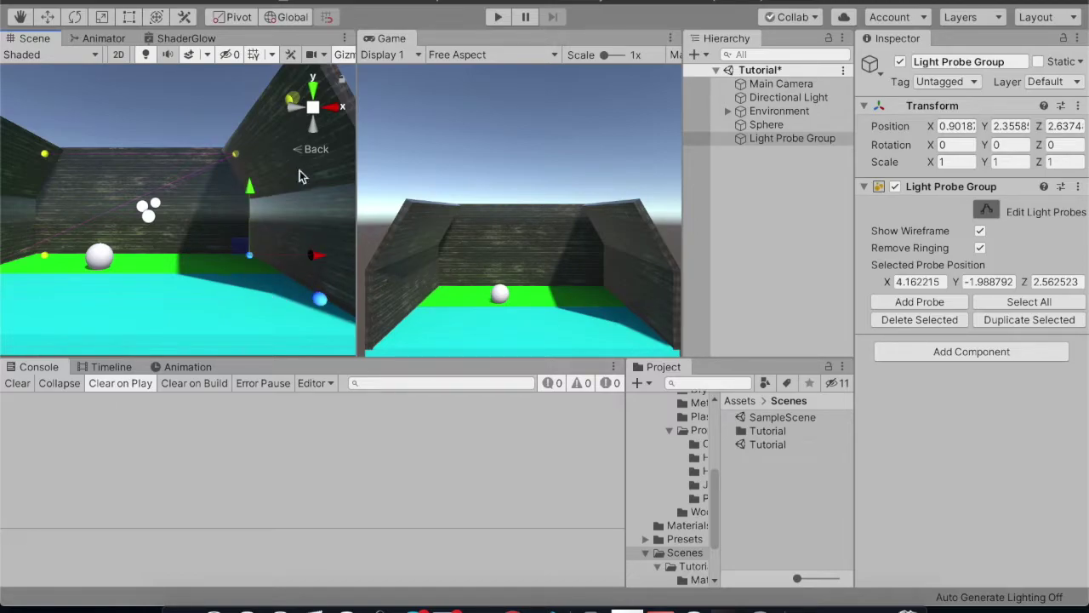
# From the top view, duplicate the two lower right probes and place the copies at the shadow's edge, at about X 1.34
pyautogui.click(312, 103)
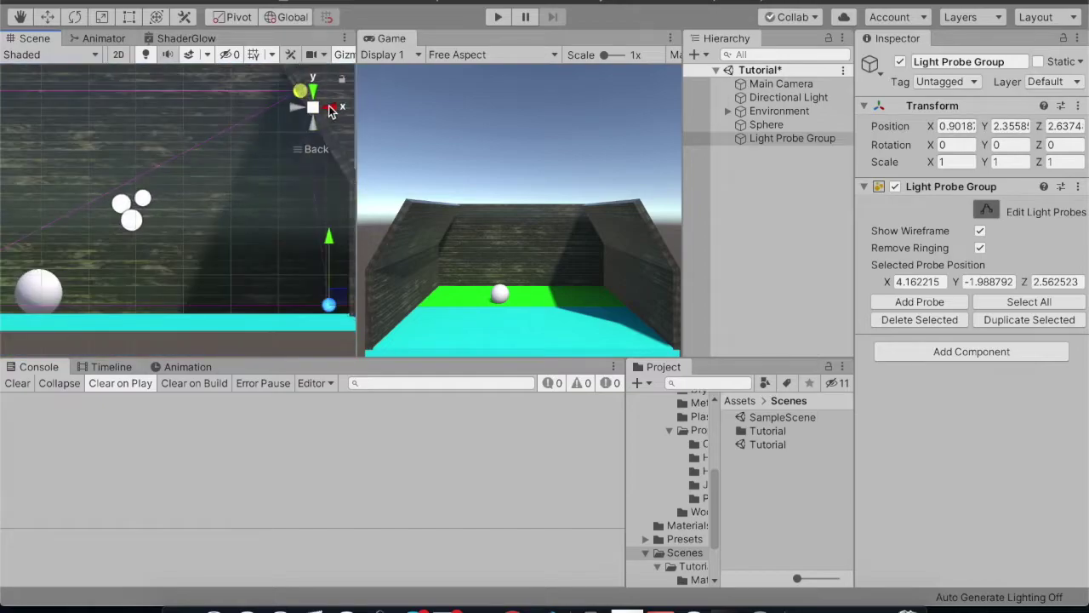
pyautogui.click(313, 89)
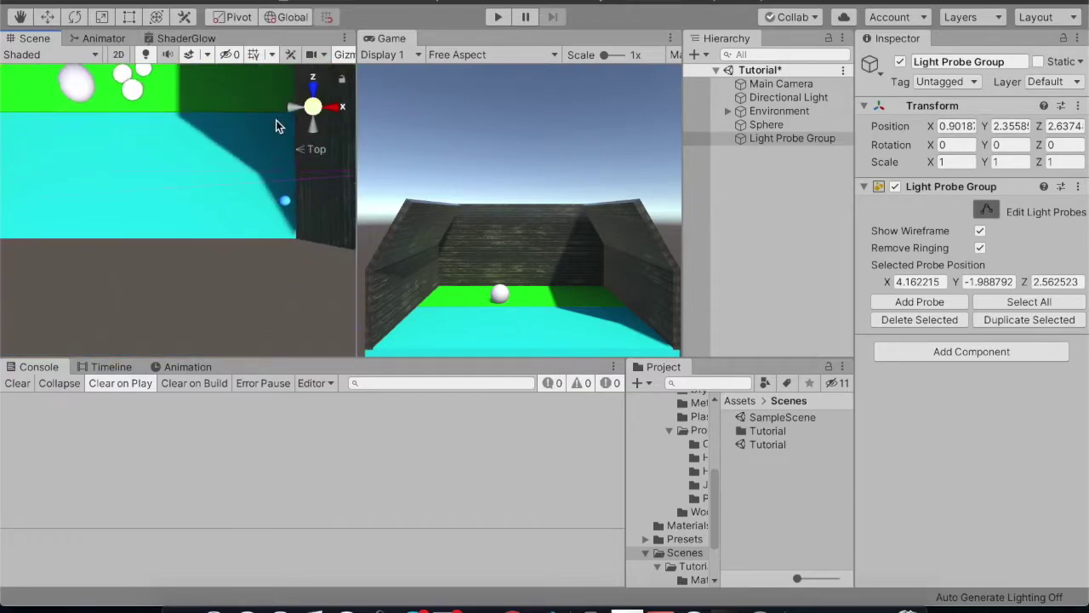
pyautogui.scroll(-5, 215, 158)
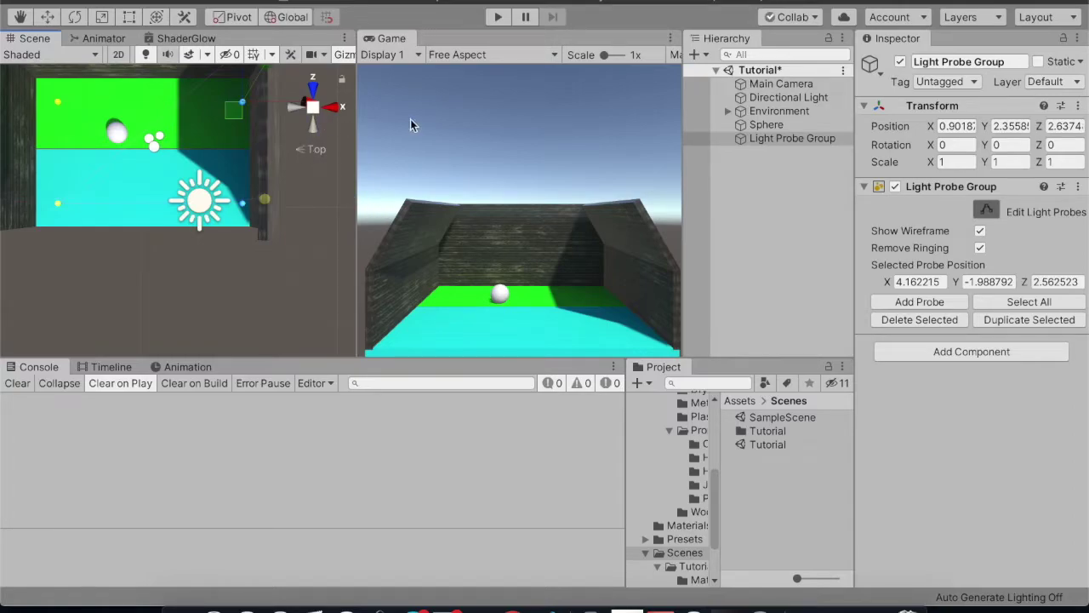
pyautogui.scroll(-3, 201, 138)
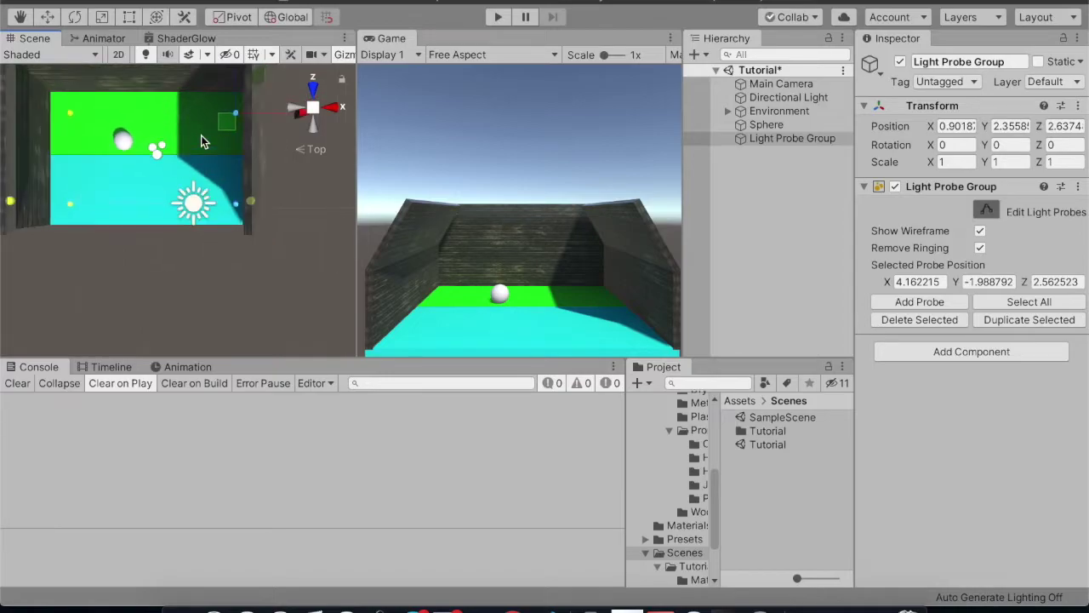
pyautogui.moveTo(286, 132); pyautogui.dragTo(251, 132)
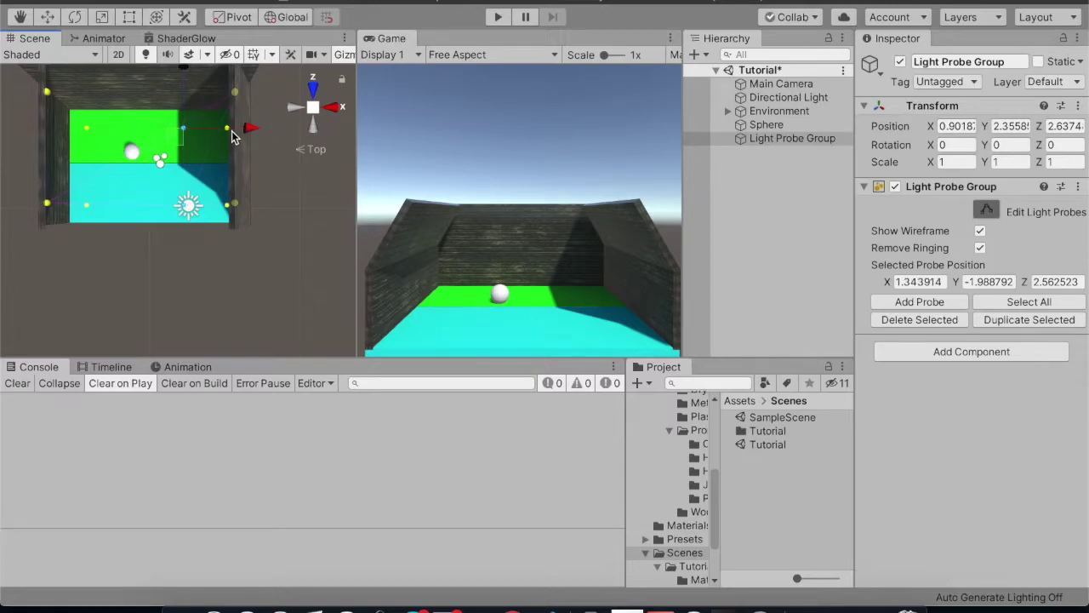
# Move the rear duplicated probe along Z toward the back wall, to about Z 3.08
pyautogui.moveTo(234, 136); pyautogui.dragTo(194, 243, button='middle')
pyautogui.scroll(5, 194, 243)
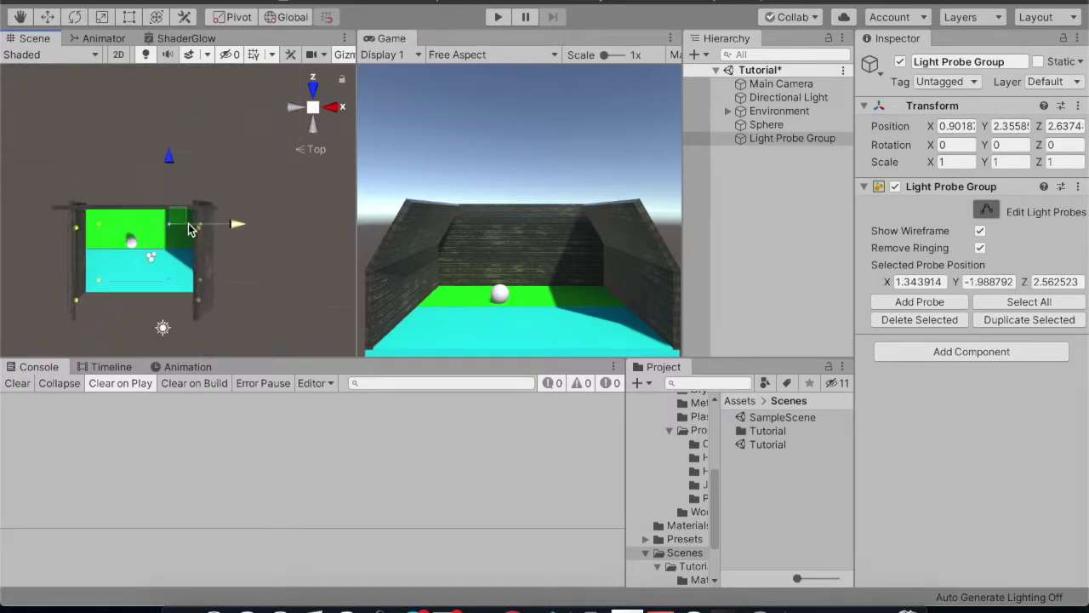
pyautogui.scroll(3, 188, 228)
pyautogui.moveTo(131, 233); pyautogui.dragTo(132, 204)
pyautogui.moveTo(172, 290); pyautogui.dragTo(182, 251, button='middle')
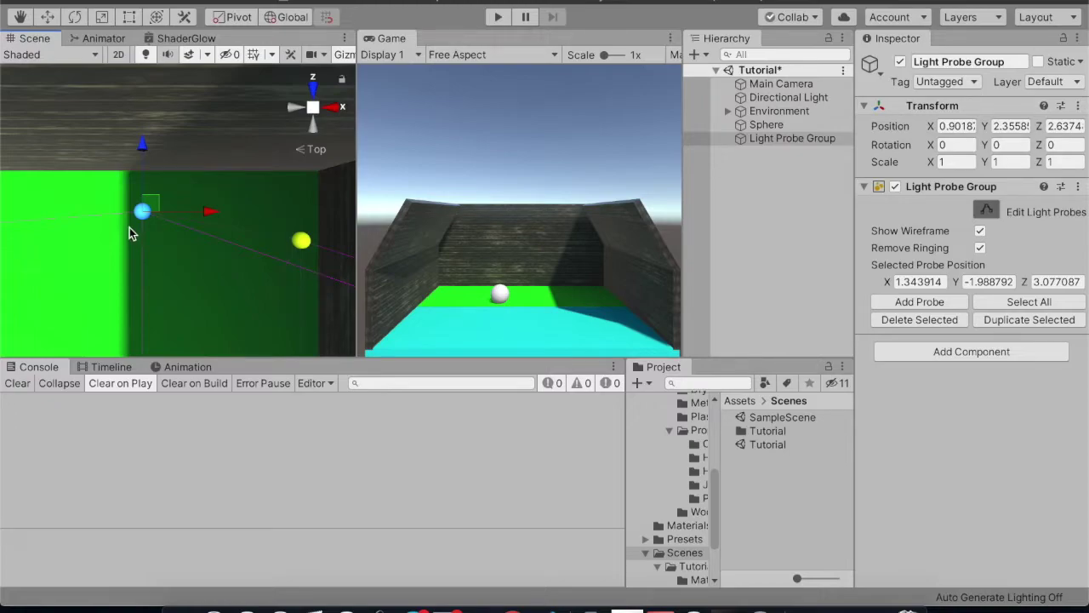
# Duplicate the rear probe twice along the shadow's edge, placing the copies at about X 1.39 and Z 1.96 and 0.76
pyautogui.moveTo(143, 163); pyautogui.dragTo(178, 227)
pyautogui.moveTo(210, 259); pyautogui.dragTo(215, 264)
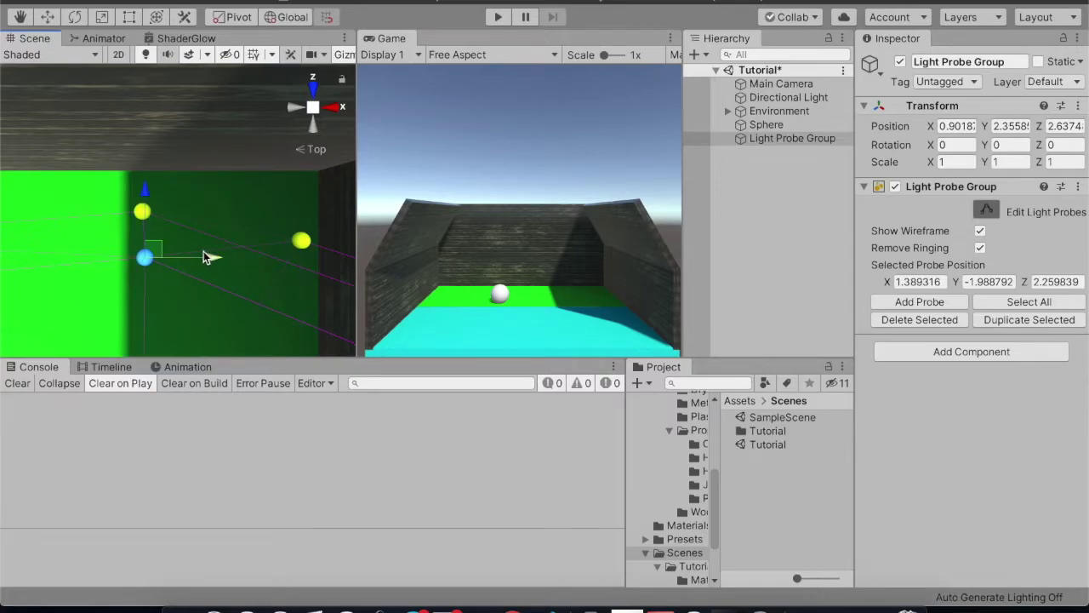
pyautogui.moveTo(172, 260); pyautogui.dragTo(171, 207, button='middle')
pyautogui.moveTo(144, 160); pyautogui.dragTo(152, 206)
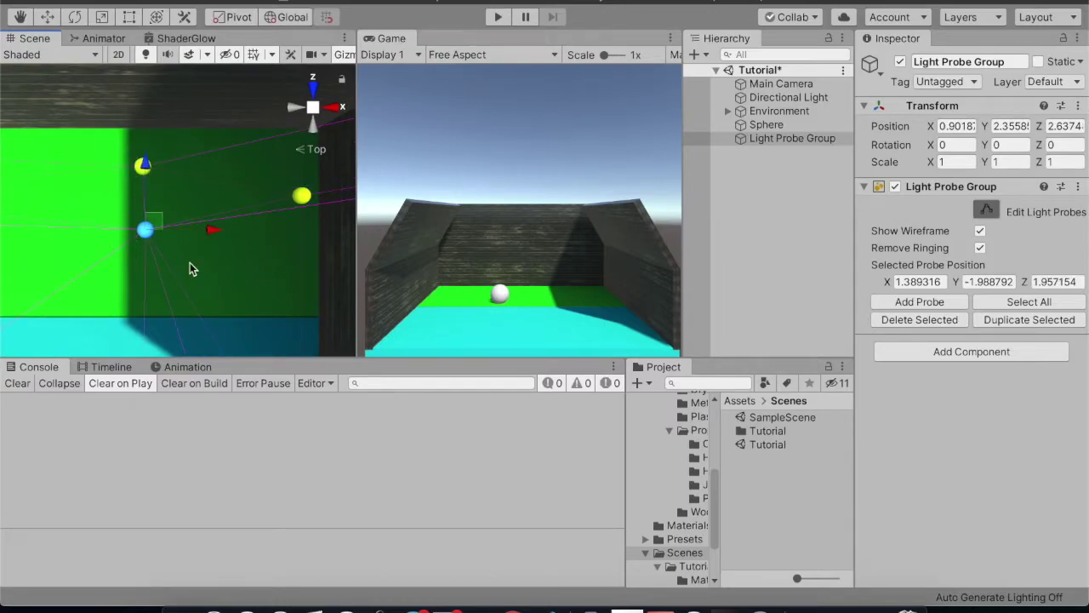
pyautogui.moveTo(151, 178); pyautogui.dragTo(150, 244)
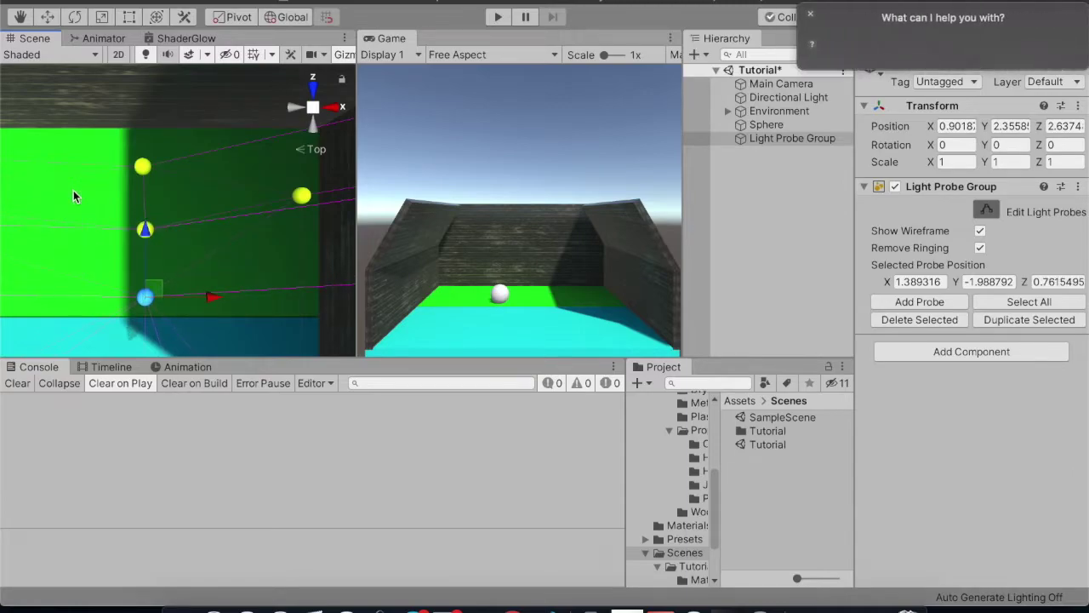
# Duplicate the front-most shadow-edge probe and place the copy just inside the diagonal shadow, at about X 2.10, Z -0.13
pyautogui.moveTo(74, 190); pyautogui.dragTo(79, 167, button='middle')
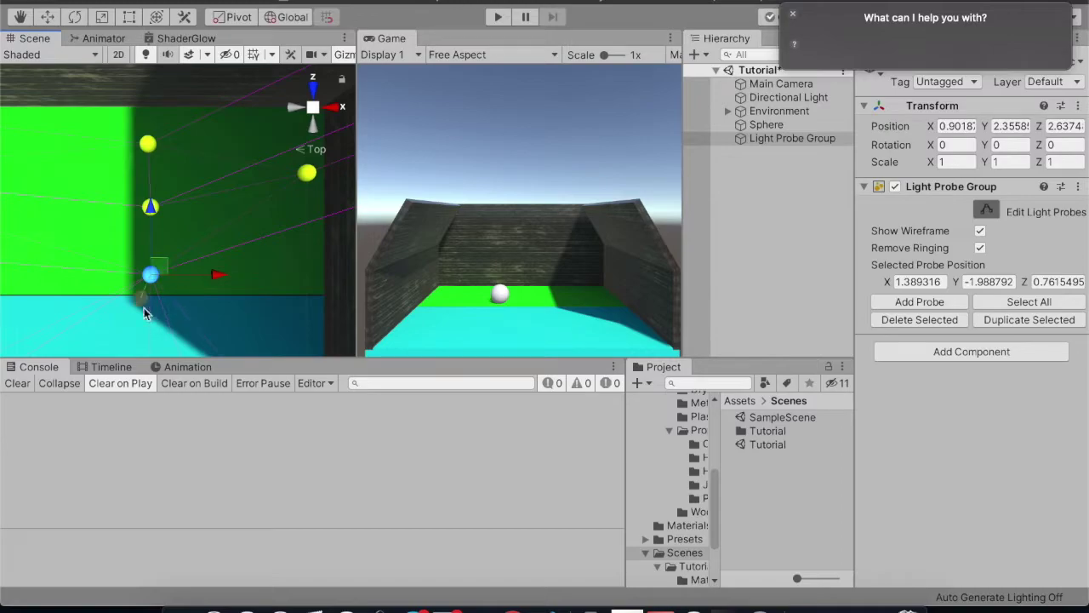
pyautogui.moveTo(37, 275); pyautogui.dragTo(63, 195, button='middle')
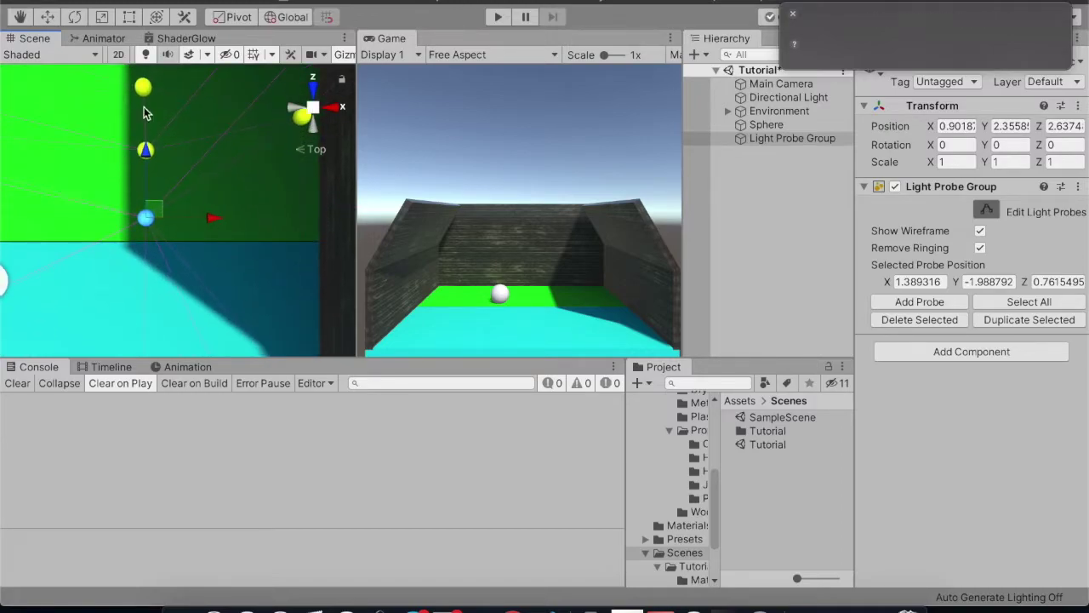
pyautogui.moveTo(214, 219); pyautogui.dragTo(244, 218)
pyautogui.moveTo(182, 168); pyautogui.dragTo(195, 210)
pyautogui.moveTo(68, 181); pyautogui.dragTo(53, 145, button='middle')
pyautogui.moveTo(228, 231); pyautogui.dragTo(236, 231)
pyautogui.moveTo(136, 238); pyautogui.dragTo(117, 187, button='middle')
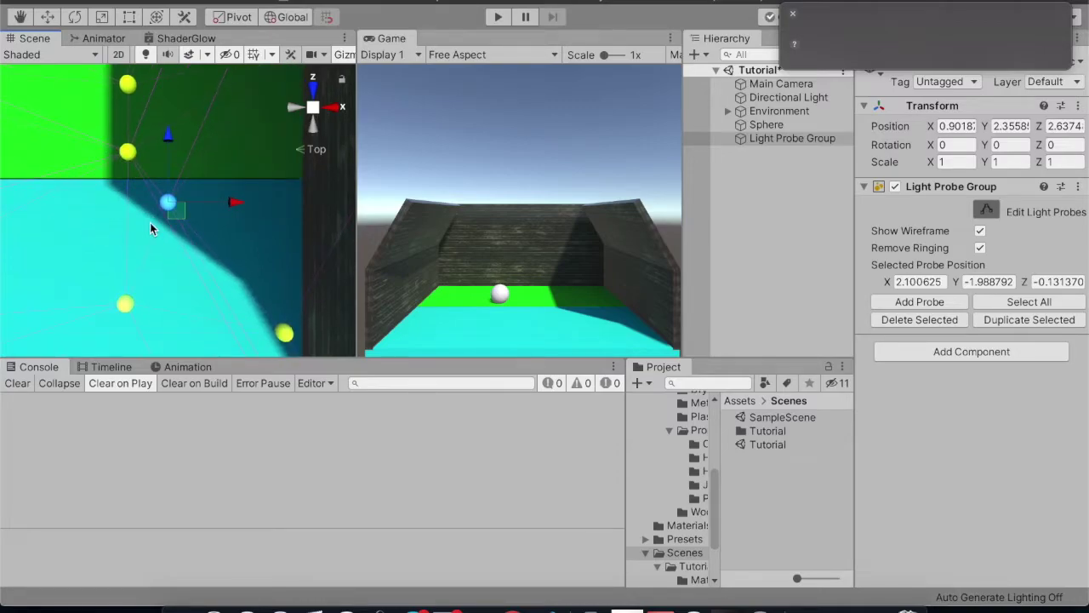
# Duplicate the diagonal shadow-edge probe and place the copy farther along the edge, at about X 3.11, Z -0.93
pyautogui.moveTo(235, 202); pyautogui.dragTo(305, 205)
pyautogui.moveTo(234, 153); pyautogui.dragTo(236, 195)
pyautogui.moveTo(316, 249); pyautogui.dragTo(297, 249)
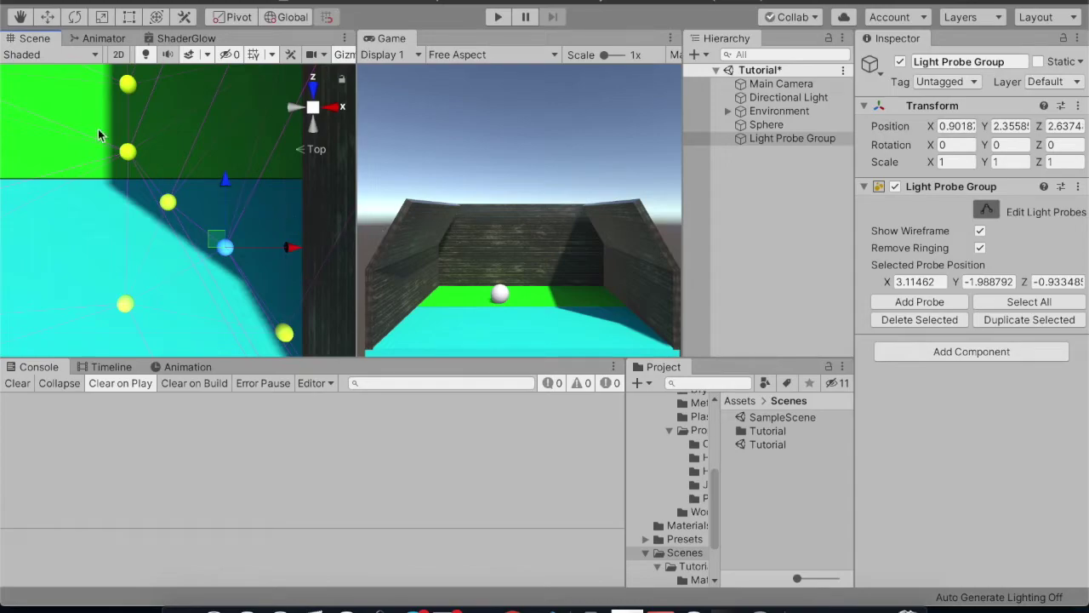
# Duplicate the four rear shadow-edge probes and shift the copies along X onto the lit side, the rear copy at about X 0.27
pyautogui.scroll(-5, 98, 128)
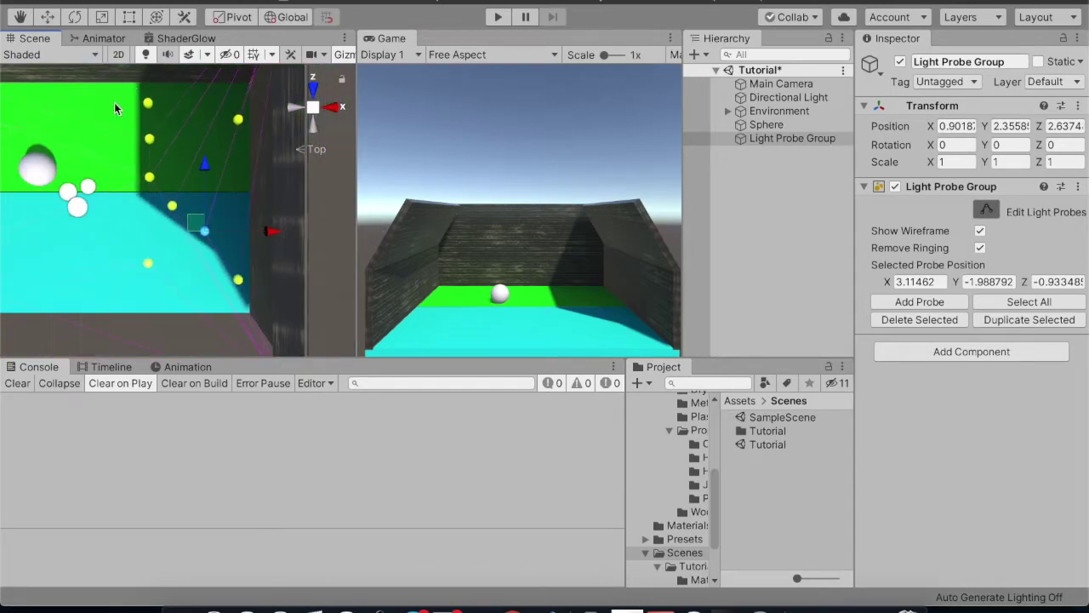
pyautogui.moveTo(116, 101); pyautogui.dragTo(245, 294)
pyautogui.click(148, 263)
pyautogui.click(204, 232)
pyautogui.scroll(-1, 127, 102)
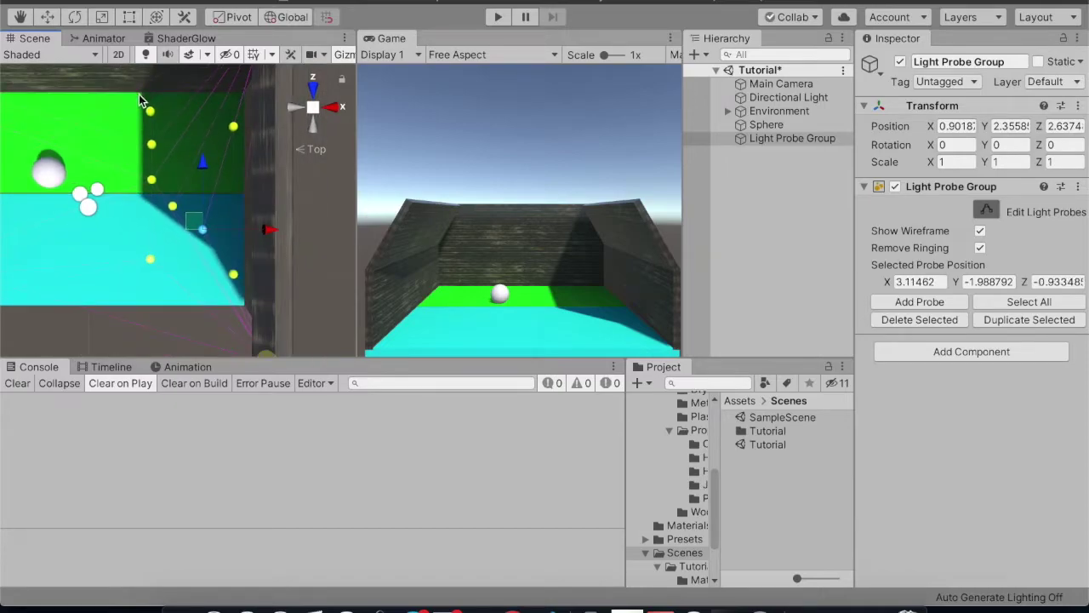
pyautogui.moveTo(117, 103); pyautogui.dragTo(175, 212)
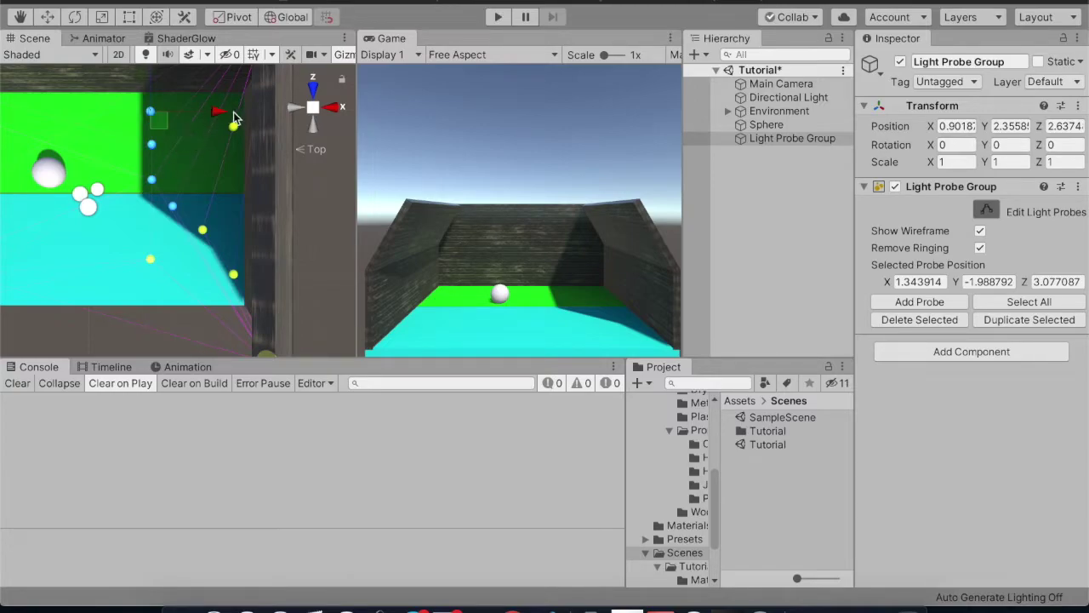
pyautogui.moveTo(228, 122); pyautogui.dragTo(197, 128)
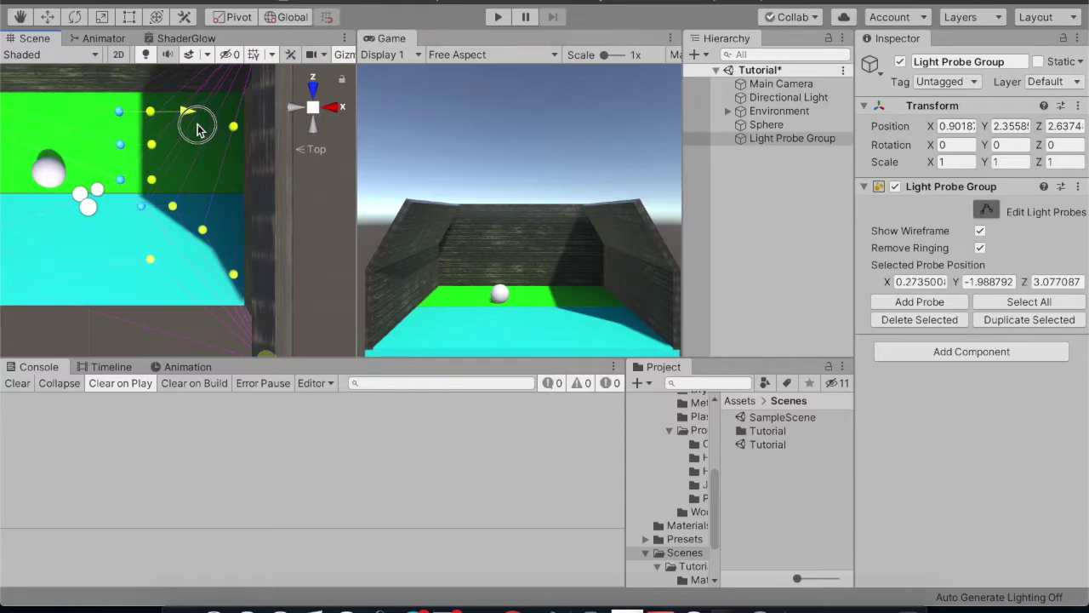
# Adjust the front-most lit-side probe along X, to about X 0.99
pyautogui.scroll(3, 167, 214)
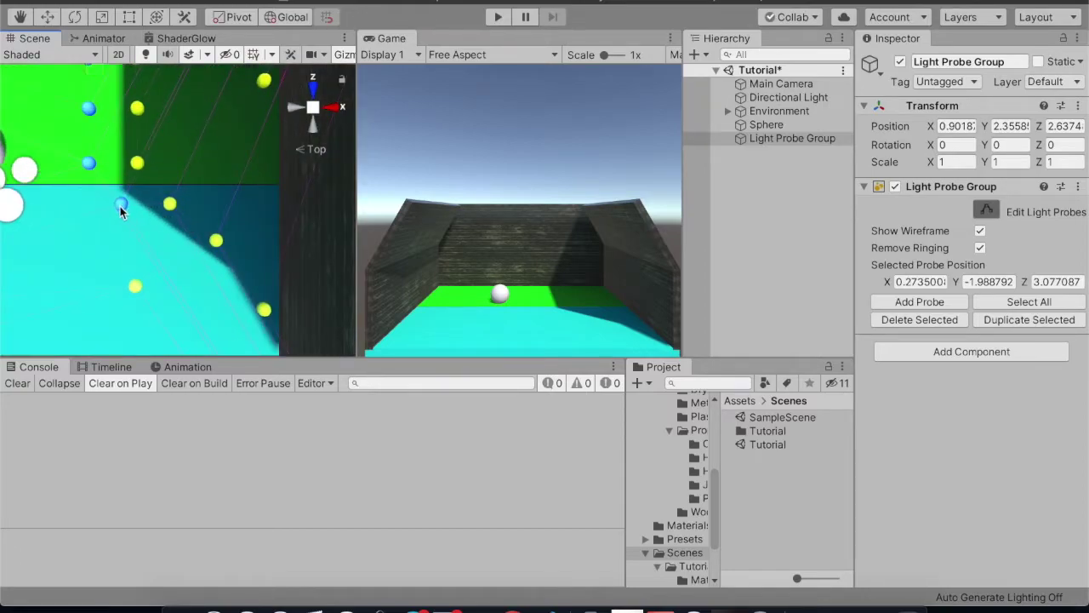
pyautogui.click(183, 205)
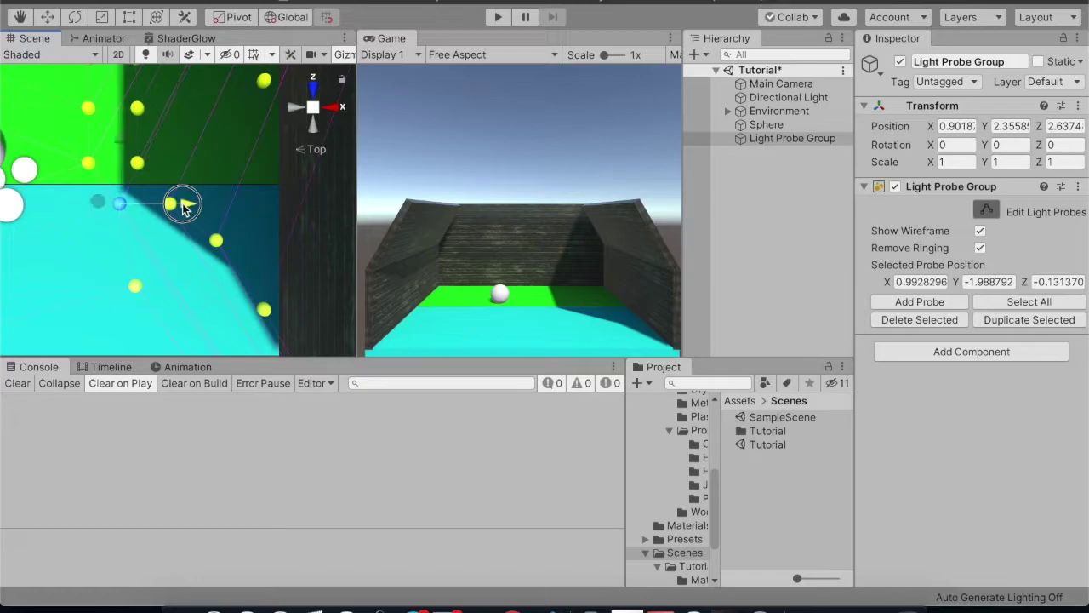
pyautogui.moveTo(183, 207); pyautogui.dragTo(216, 237)
# Duplicate the shaded probe at X 3.11 and place the copy on the lit side, at about X 2.36, Z -1.25
pyautogui.click(218, 242)
pyautogui.scroll(2, 190, 241)
pyautogui.scroll(-2, 179, 263)
pyautogui.scroll(-4, 168, 273)
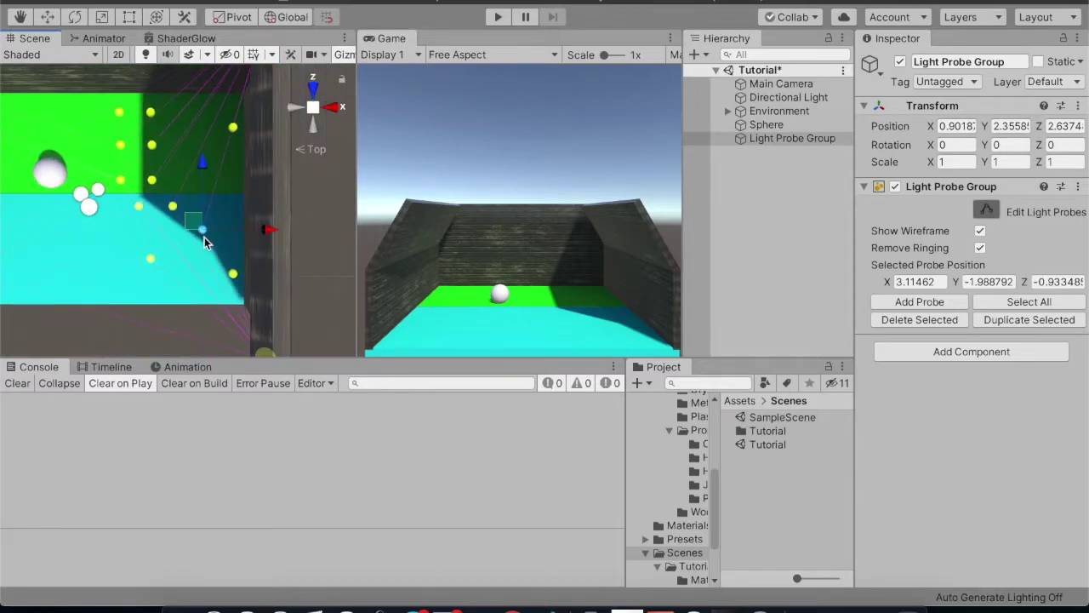
pyautogui.moveTo(259, 231); pyautogui.dragTo(242, 243)
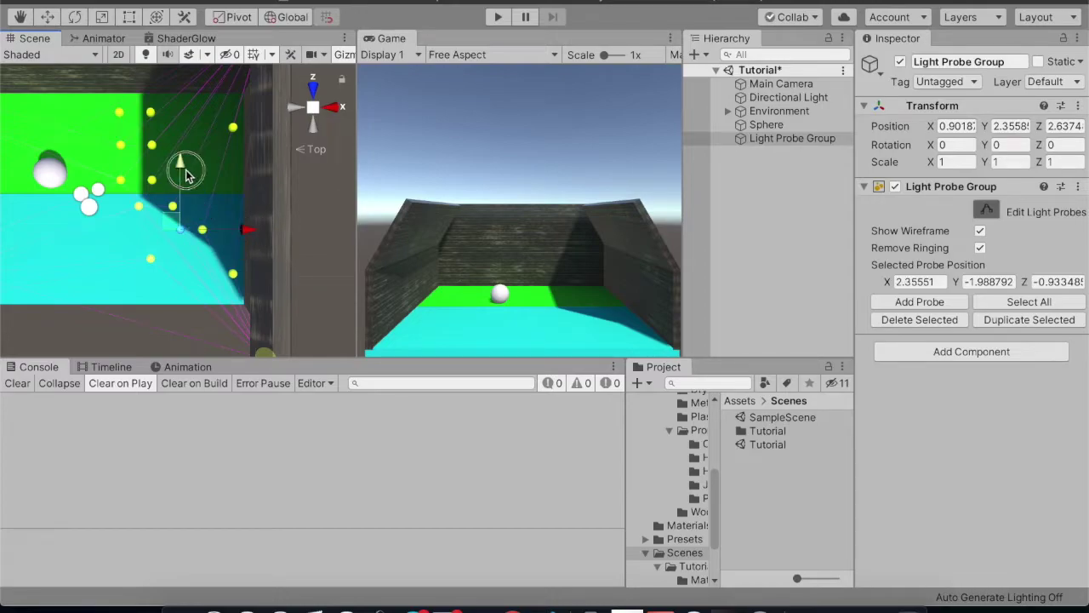
pyautogui.moveTo(187, 176); pyautogui.dragTo(189, 185)
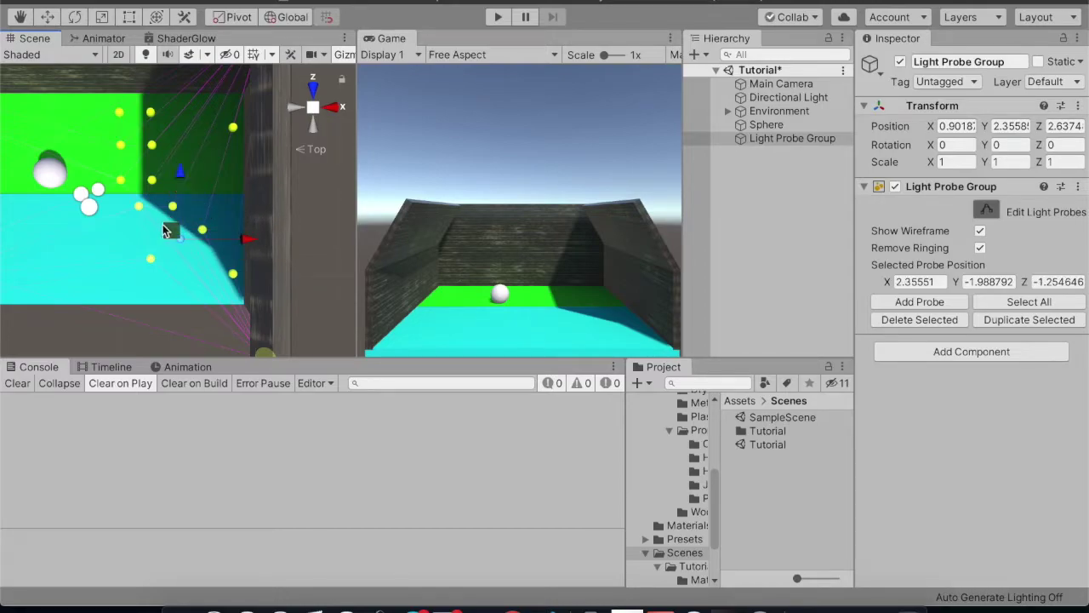
# Nudge the newest lit-side shadow-edge probe along X, to about X 2.39
pyautogui.scroll(5, 134, 218)
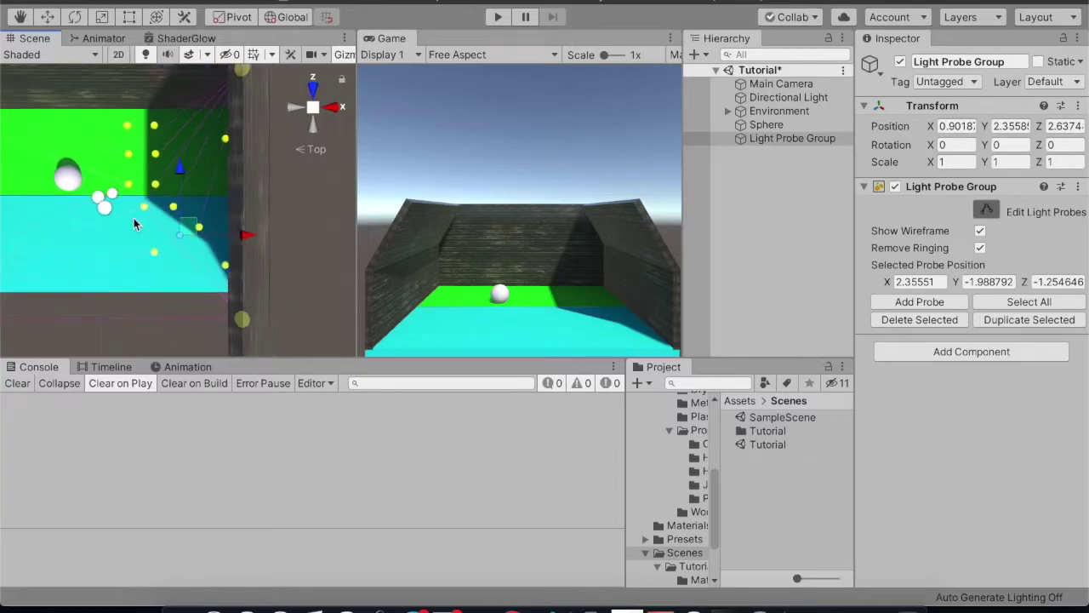
pyautogui.scroll(4, 140, 219)
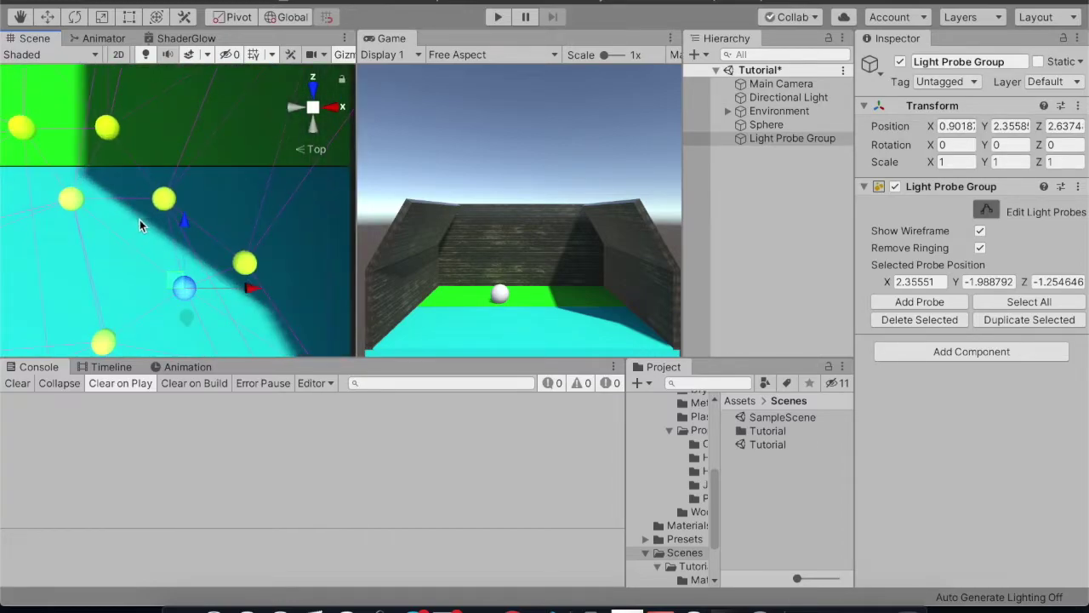
pyautogui.scroll(-2, 136, 224)
pyautogui.moveTo(248, 288); pyautogui.dragTo(254, 288)
pyautogui.scroll(1, 149, 273)
pyautogui.scroll(-3, 149, 272)
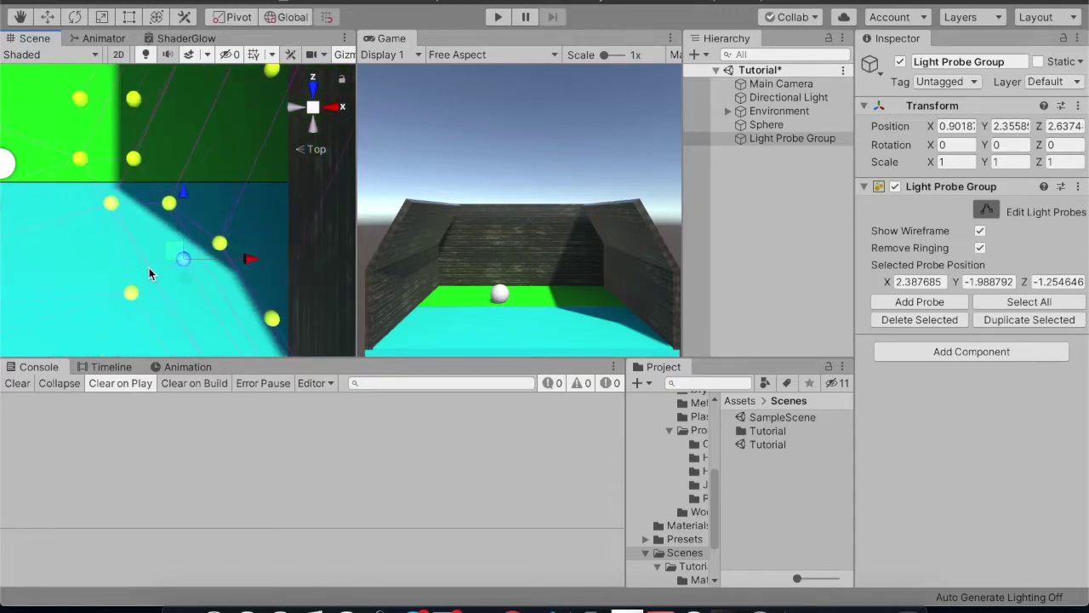
# Duplicate the front shaded probe at X 4.16 and place the copy on the lit side of the shadow edge, at about X 3.18
pyautogui.scroll(2, 252, 304)
pyautogui.scroll(2, 255, 303)
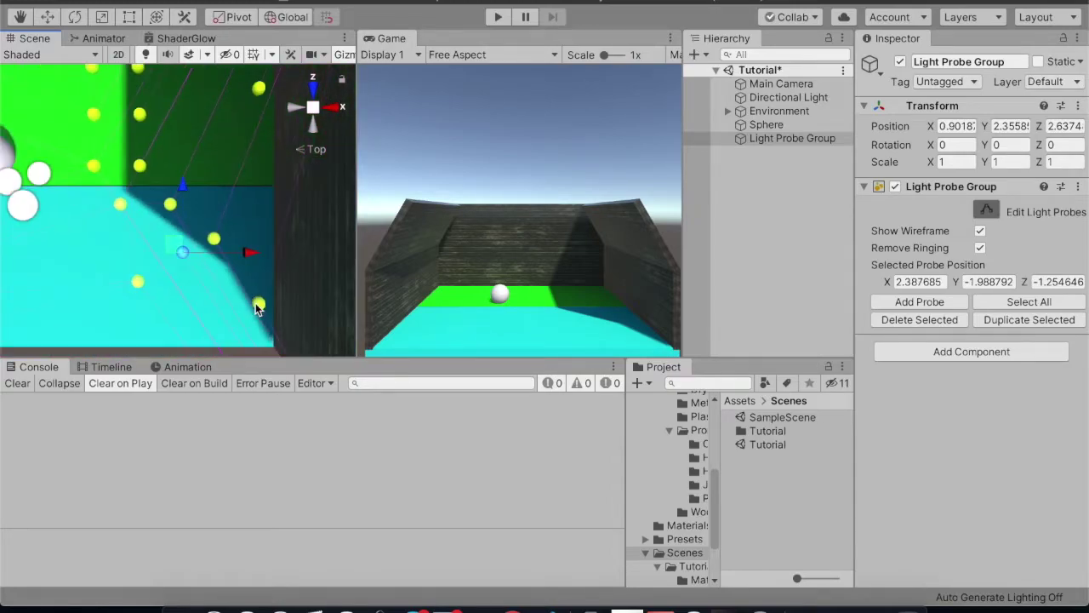
pyautogui.moveTo(177, 239); pyautogui.dragTo(251, 293)
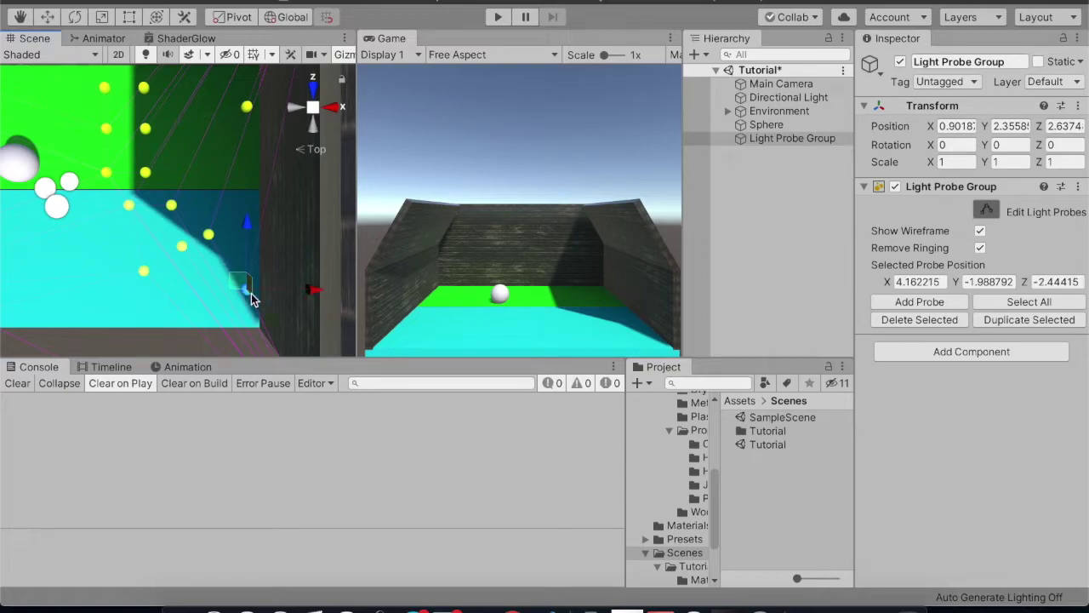
pyautogui.moveTo(313, 293); pyautogui.dragTo(283, 308)
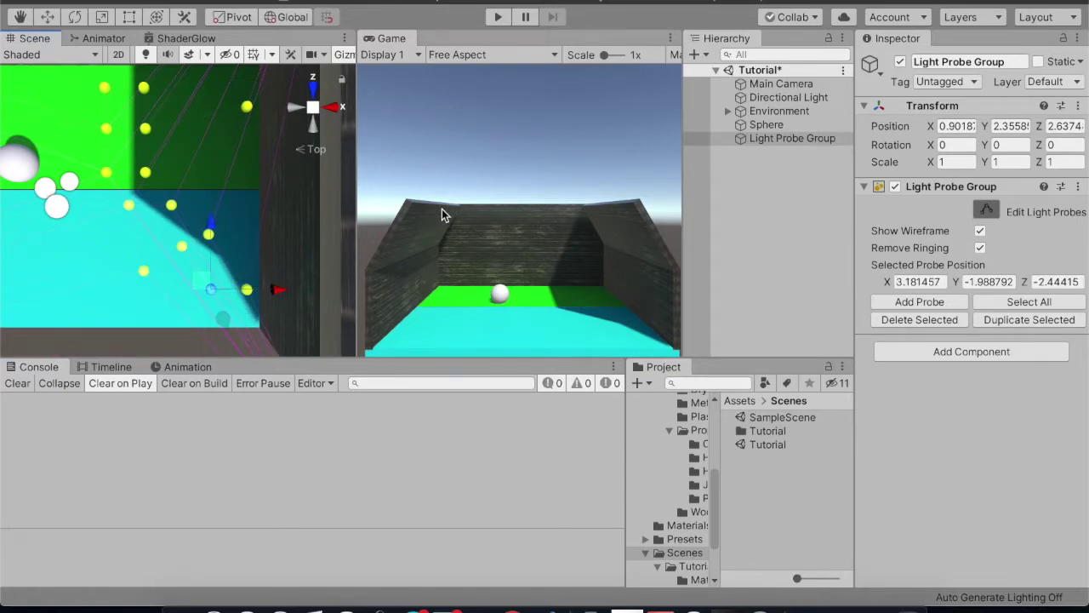
# Move the sphere along X across the green floor, to about X -0.01
pyautogui.click(799, 126)
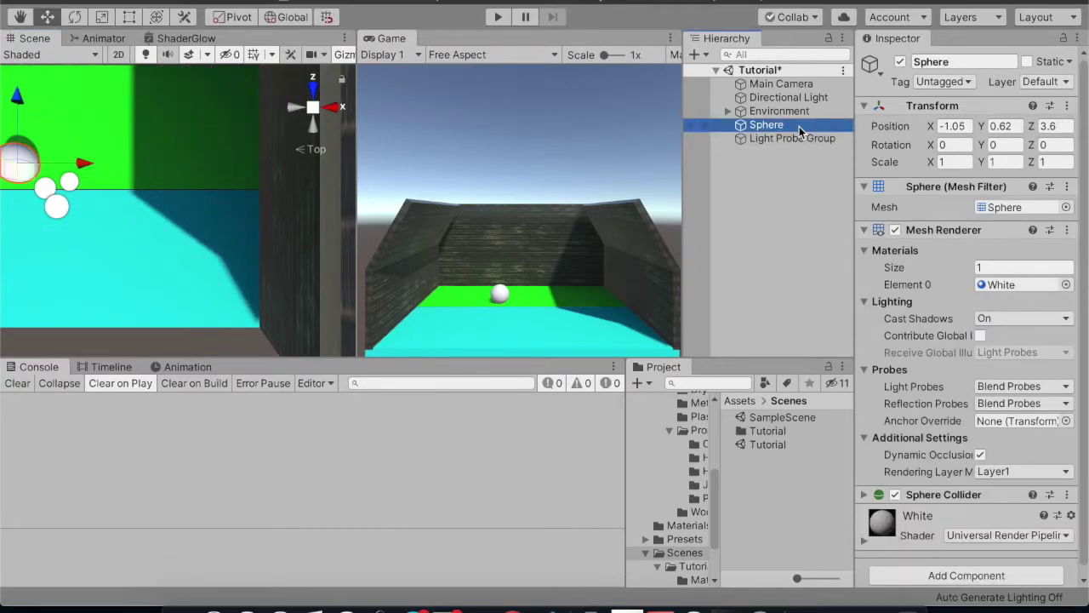
pyautogui.scroll(-5, 127, 210)
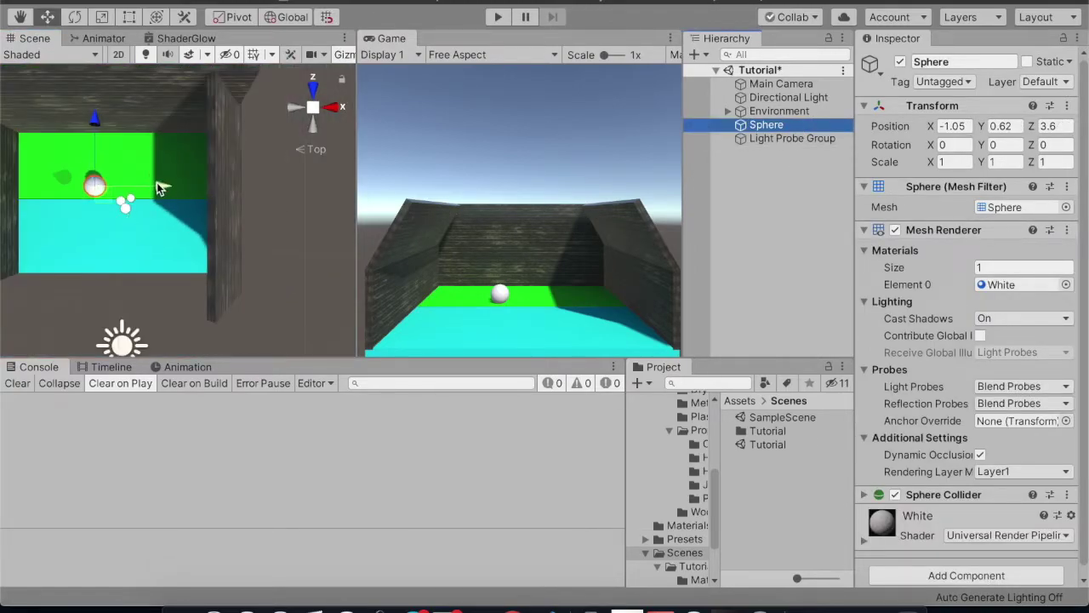
pyautogui.moveTo(168, 189); pyautogui.dragTo(206, 187)
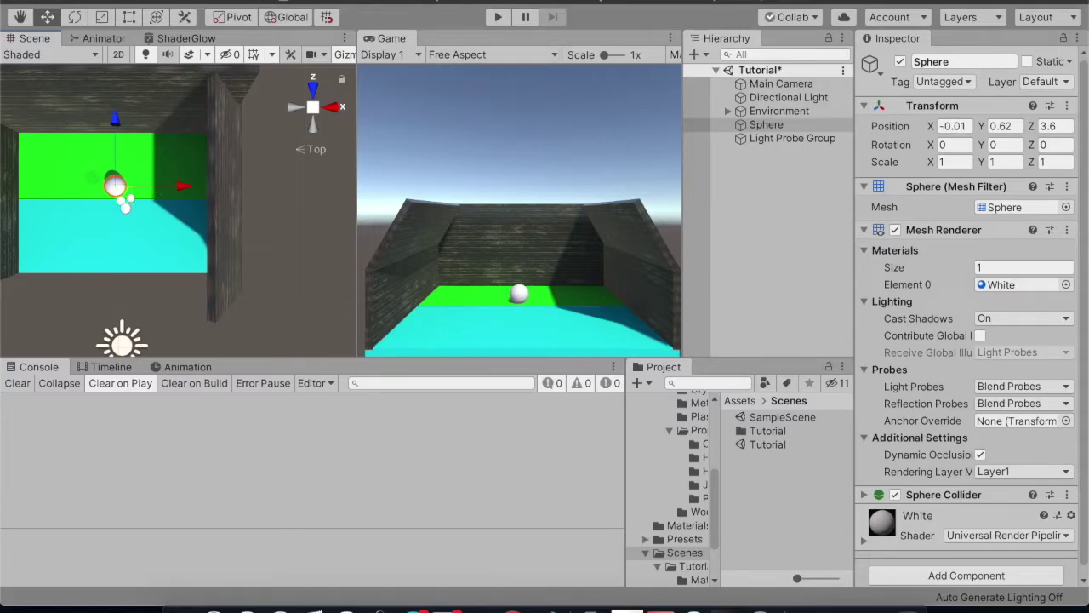
# Turn on Auto Generate in the Lighting settings and close the settings window
pyautogui.click(446, 0)
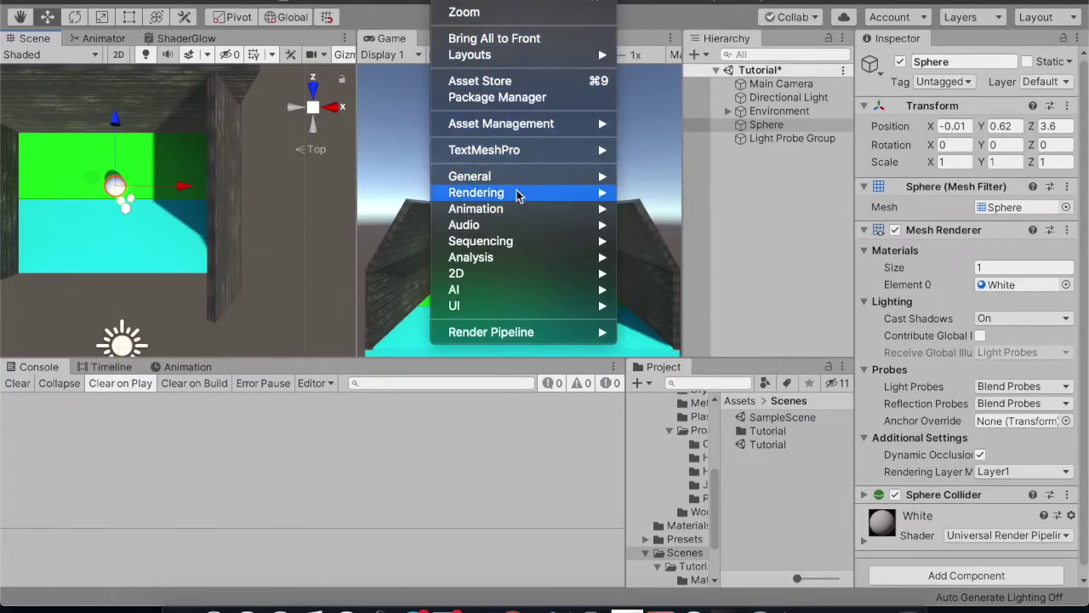
pyautogui.moveTo(520, 194)
pyautogui.click(645, 193)
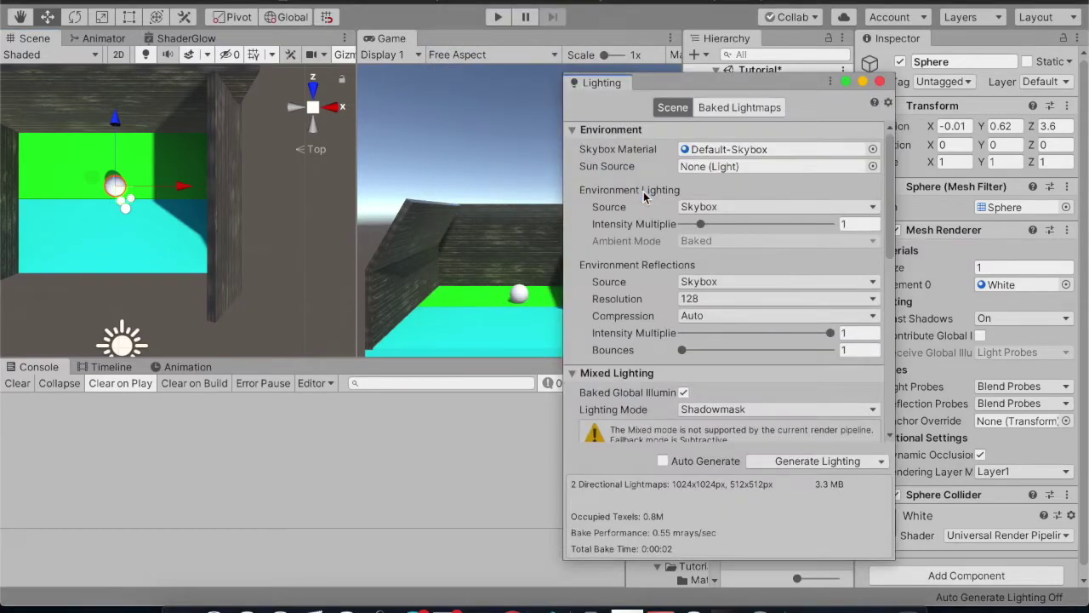
pyautogui.click(663, 460)
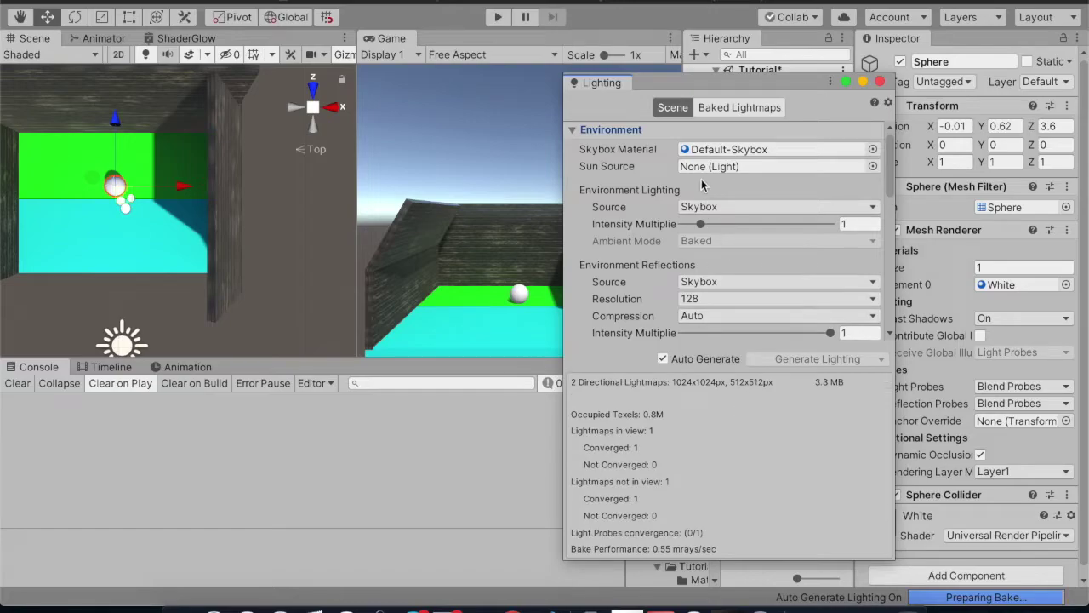
pyautogui.click(880, 82)
# Move the sphere around the lit floor and leave it near the colour boundary, at about X -1.48, Z 2.91
pyautogui.moveTo(113, 122); pyautogui.dragTo(128, 90)
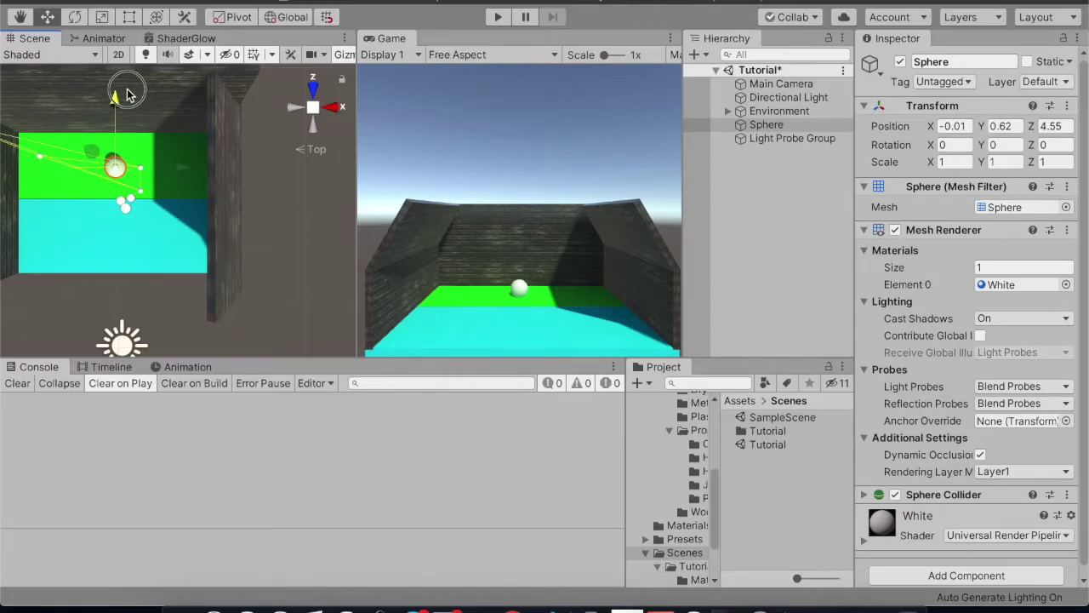
pyautogui.moveTo(186, 158)
pyautogui.mouseDown()
pyautogui.moveTo(252, 161)
pyautogui.moveTo(203, 159)
pyautogui.mouseUp()
pyautogui.moveTo(149, 109); pyautogui.dragTo(142, 195)
pyautogui.moveTo(96, 130)
pyautogui.mouseDown()
pyautogui.moveTo(96, 145)
pyautogui.moveTo(94, 135)
pyautogui.mouseUp()
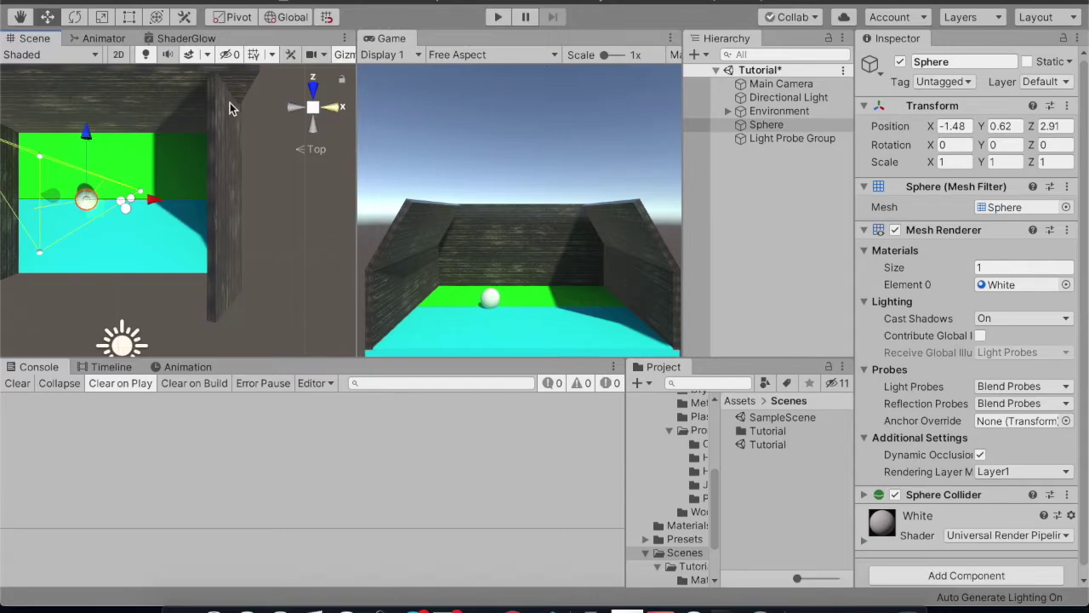
# Move the sphere along Z onto the blue floor, to about Z 1.72, inspecting its probe connections from behind and from the side
pyautogui.scroll(4, 106, 159)
pyautogui.scroll(-2, 106, 159)
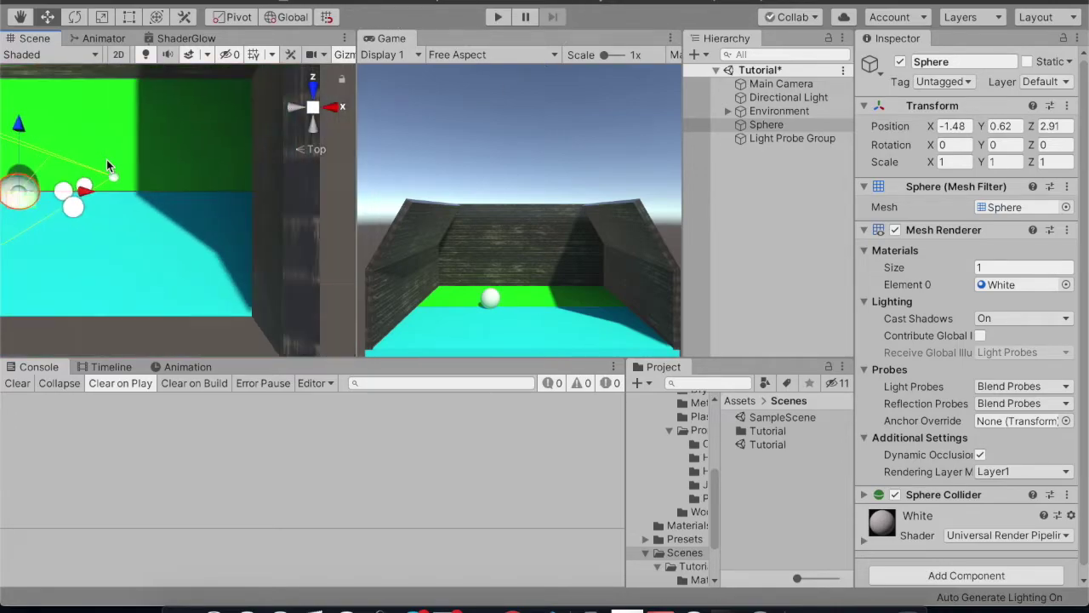
pyautogui.moveTo(107, 159); pyautogui.dragTo(255, 85, button='middle')
pyautogui.click(316, 127)
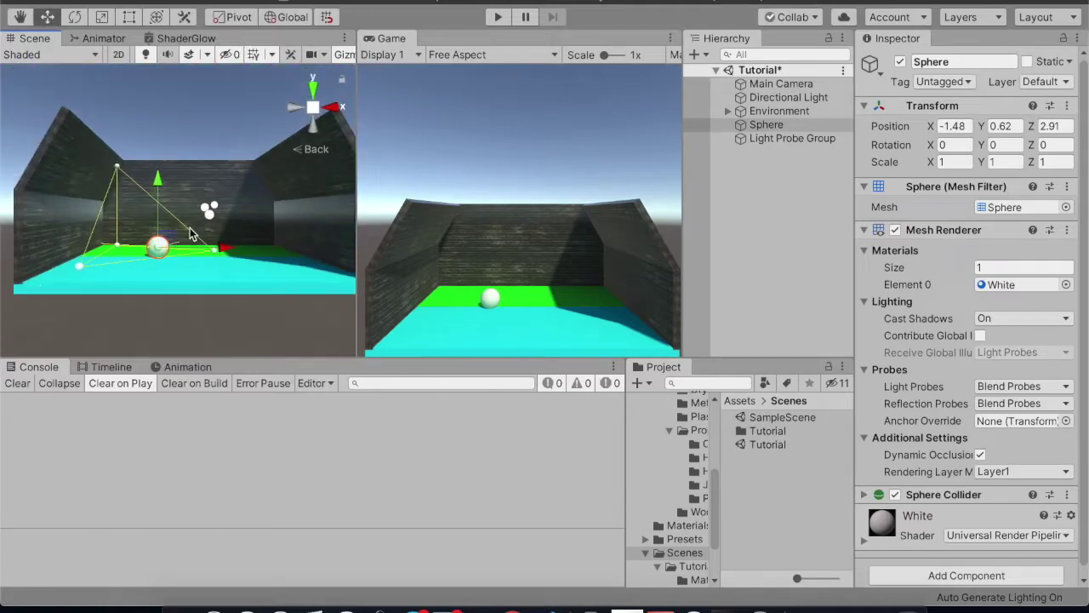
pyautogui.scroll(2, 181, 243)
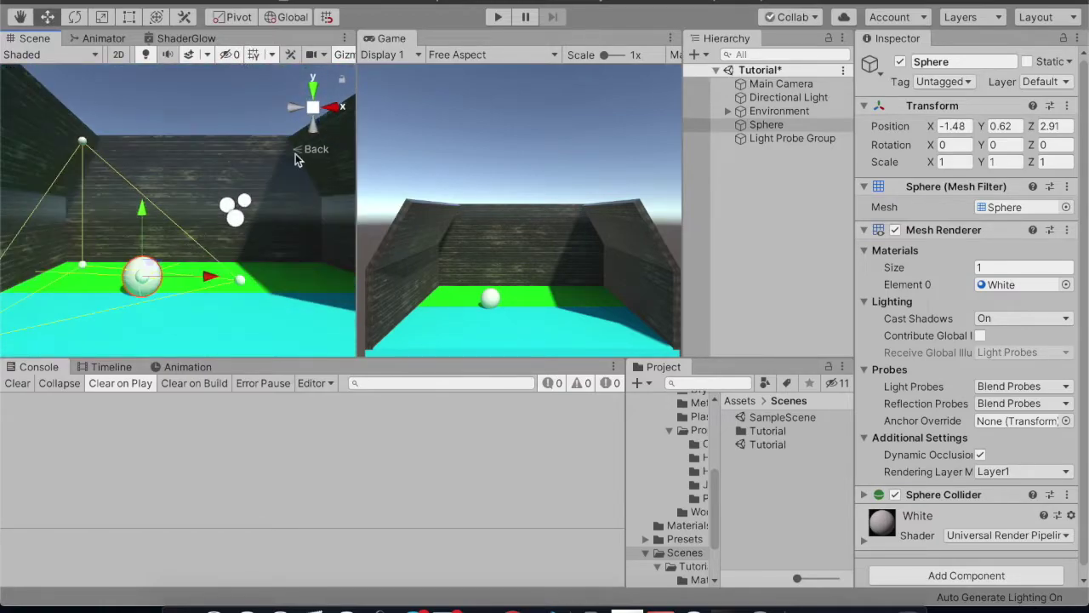
pyautogui.click(295, 108)
pyautogui.scroll(3, 117, 213)
pyautogui.moveTo(205, 203); pyautogui.dragTo(308, 175, button='middle')
pyautogui.press('w')
pyautogui.moveTo(133, 218); pyautogui.dragTo(265, 228)
pyautogui.click(317, 86)
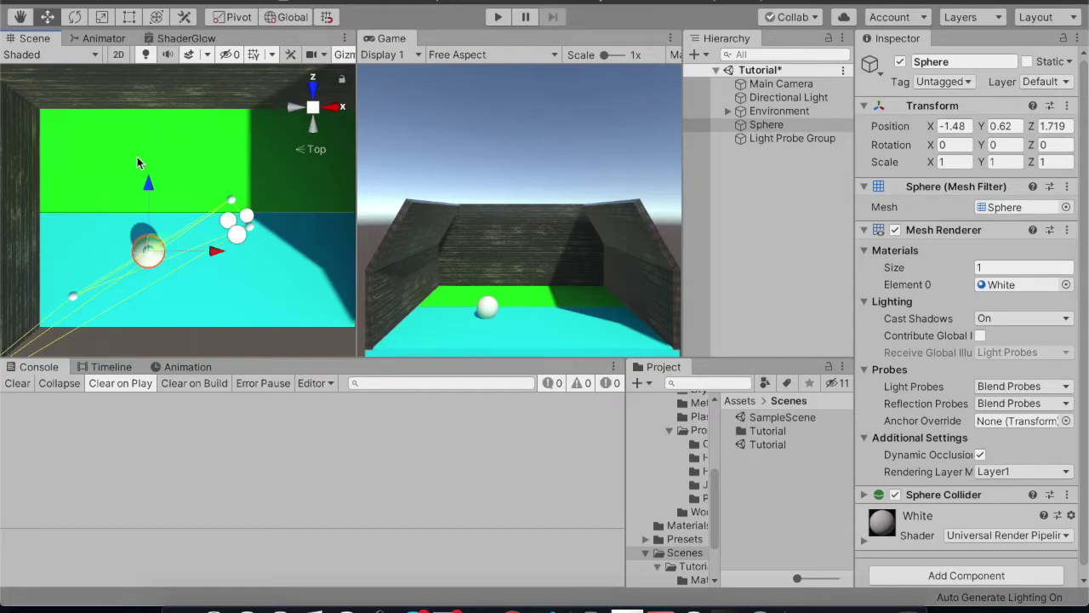
# Duplicate the two floor-level probes near the left wall in the light probe group and shift the copies along X, to about X -3.59
pyautogui.click(692, 265)
pyautogui.scroll(2, 109, 181)
pyautogui.scroll(-2, 109, 181)
pyautogui.click(796, 139)
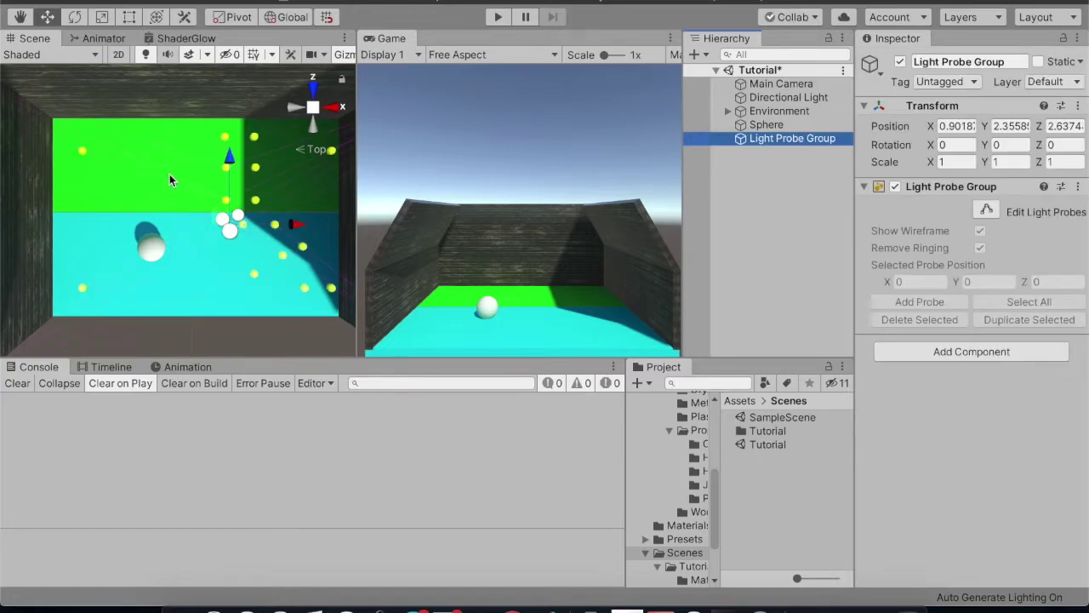
pyautogui.moveTo(63, 129); pyautogui.dragTo(117, 332)
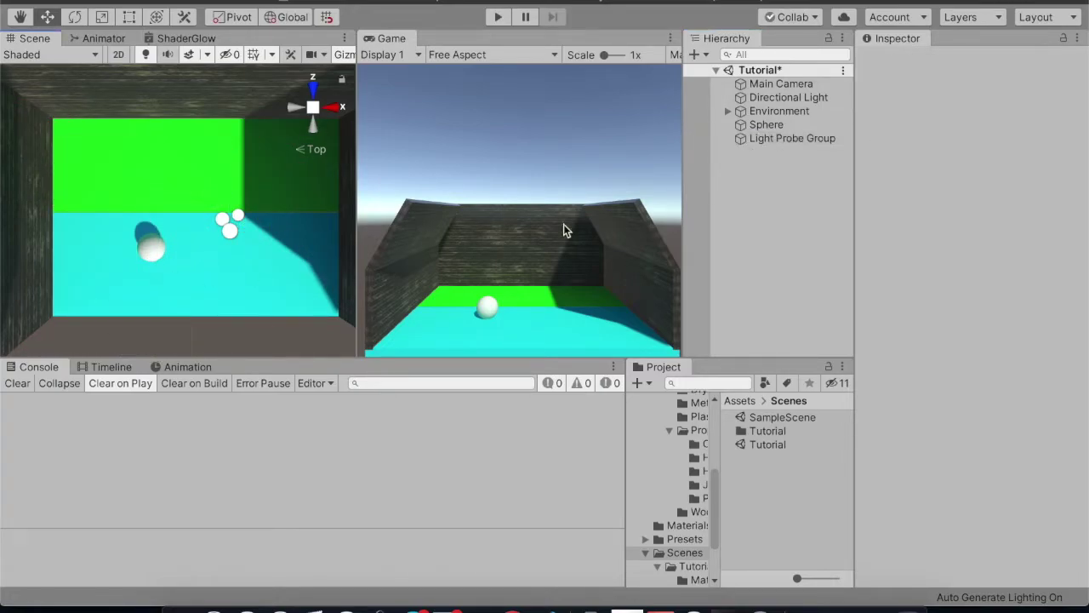
pyautogui.click(762, 139)
pyautogui.click(986, 208)
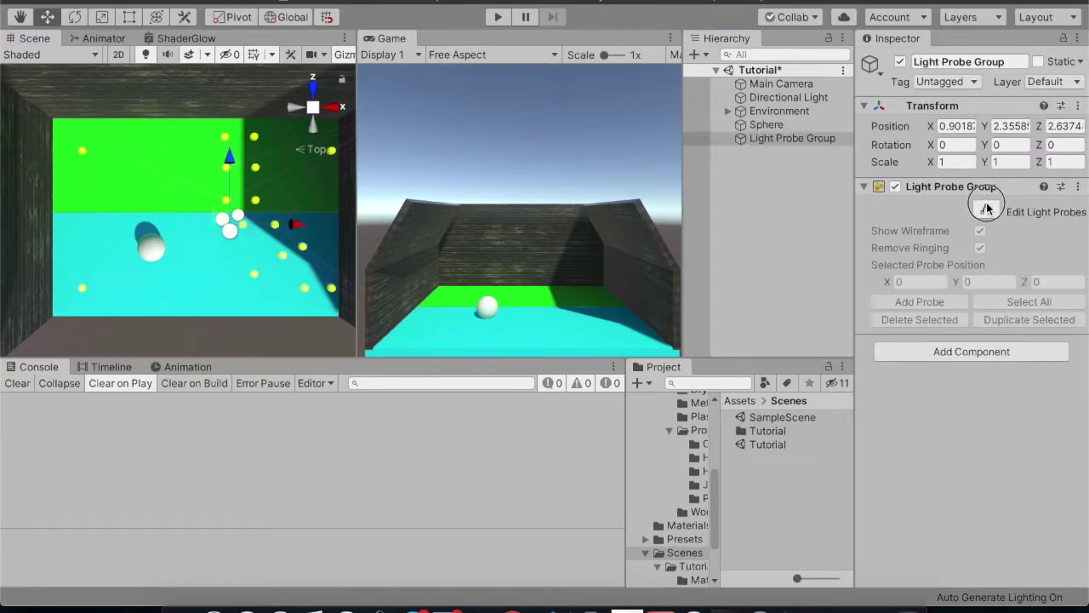
pyautogui.moveTo(60, 140); pyautogui.dragTo(139, 266)
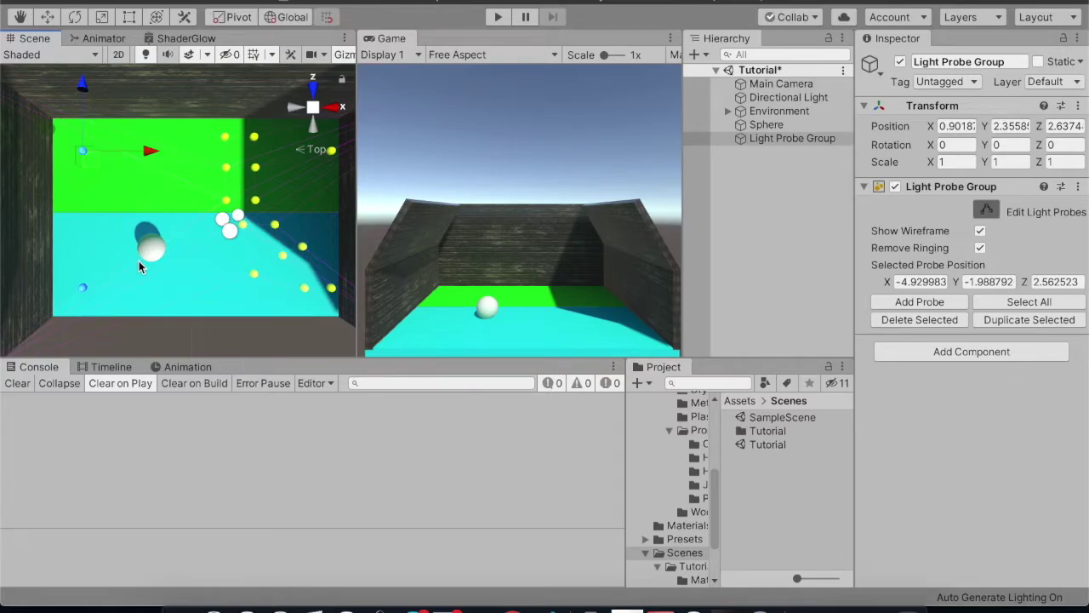
pyautogui.moveTo(149, 163); pyautogui.dragTo(180, 165)
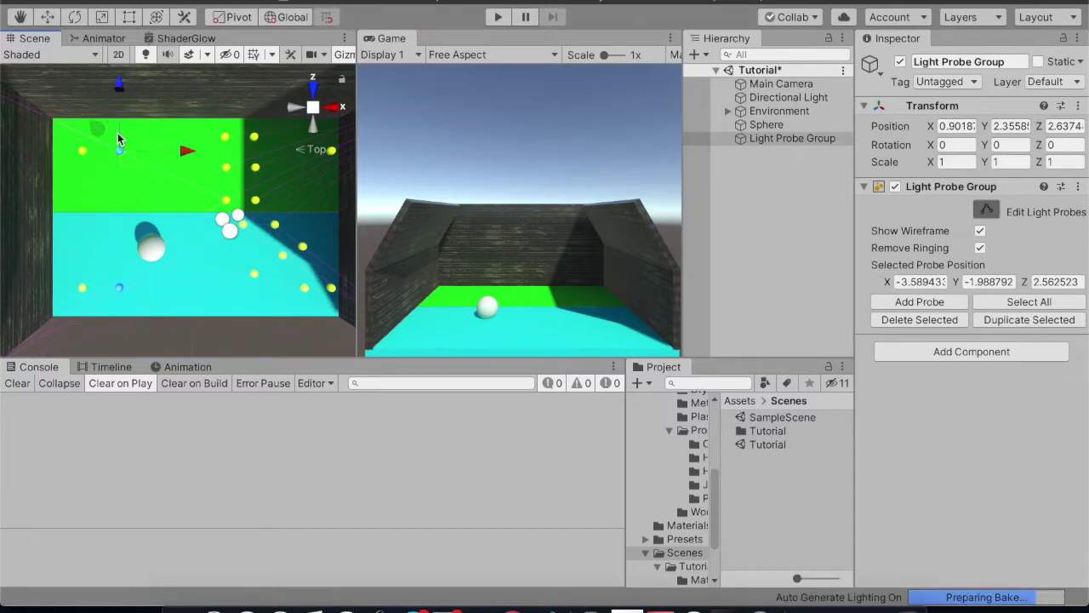
# Place the two copied probes on either side of the floor's colour boundary, at about Z 0.82 and Z -0.11
pyautogui.moveTo(123, 83); pyautogui.dragTo(134, 132)
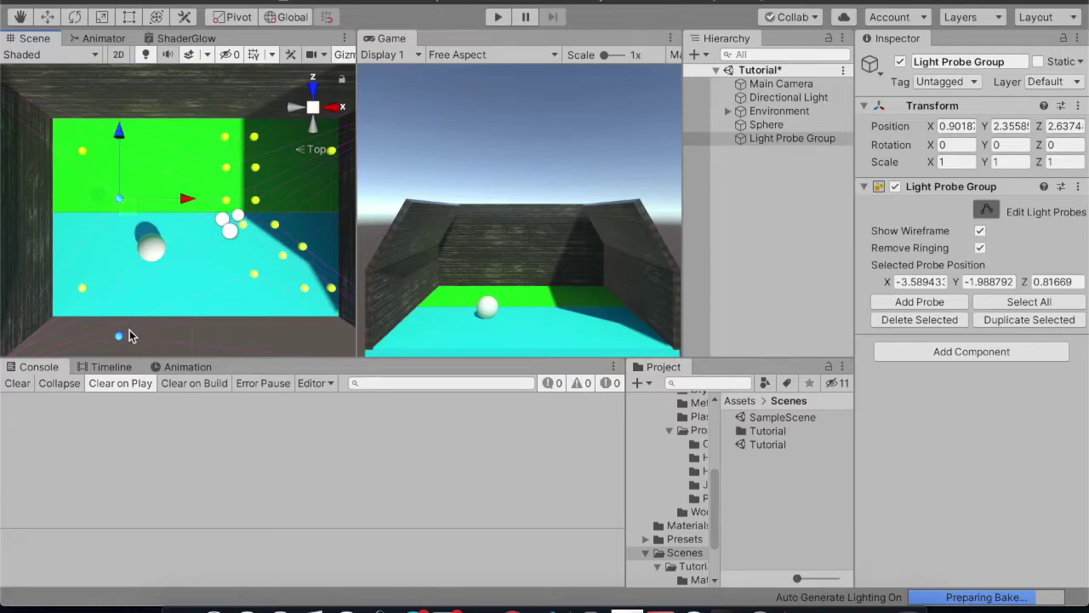
pyautogui.moveTo(121, 338); pyautogui.dragTo(114, 164)
pyautogui.scroll(3, 134, 213)
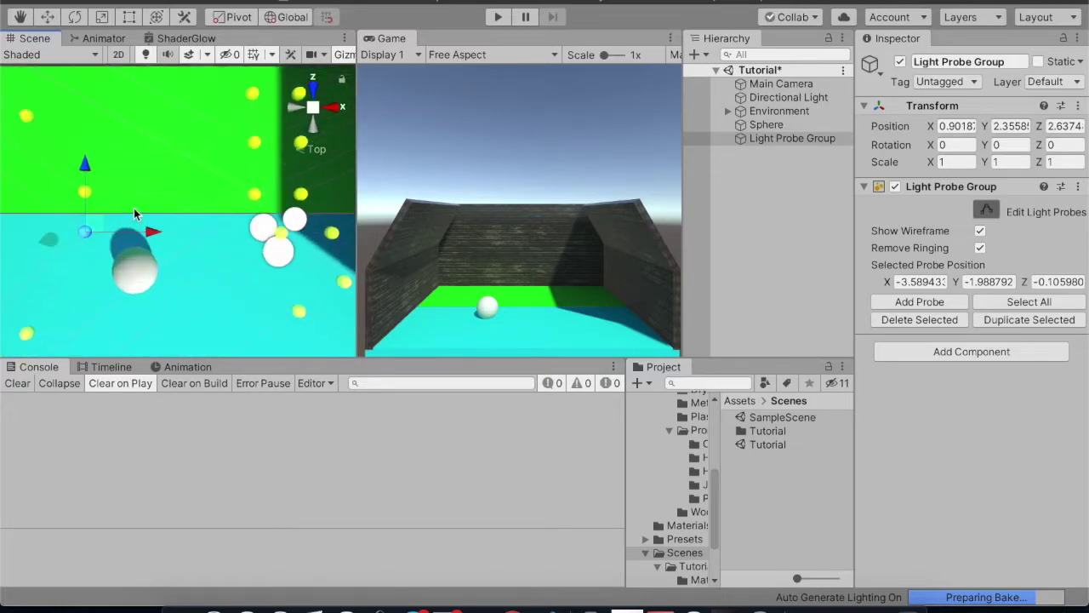
# Duplicate the colour-boundary probe pair repeatedly and spread the copies along the boundary, including pairs at about X -1.96, -0.72 and -4.79
pyautogui.moveTo(47, 166); pyautogui.dragTo(110, 251)
pyautogui.moveTo(155, 191); pyautogui.dragTo(222, 193)
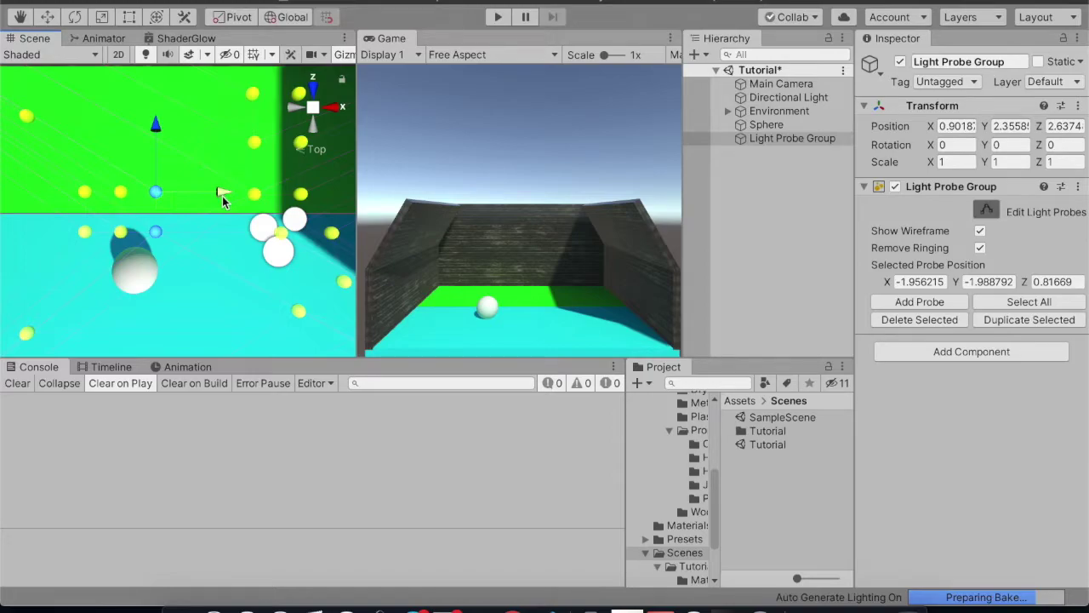
pyautogui.moveTo(224, 193); pyautogui.dragTo(281, 196)
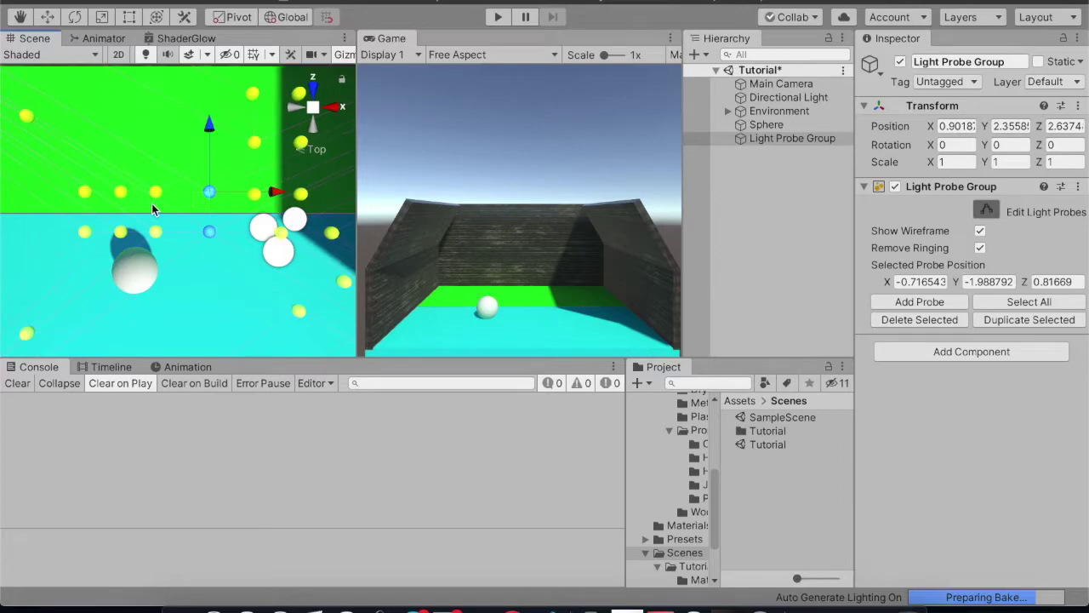
pyautogui.scroll(-4, 152, 179)
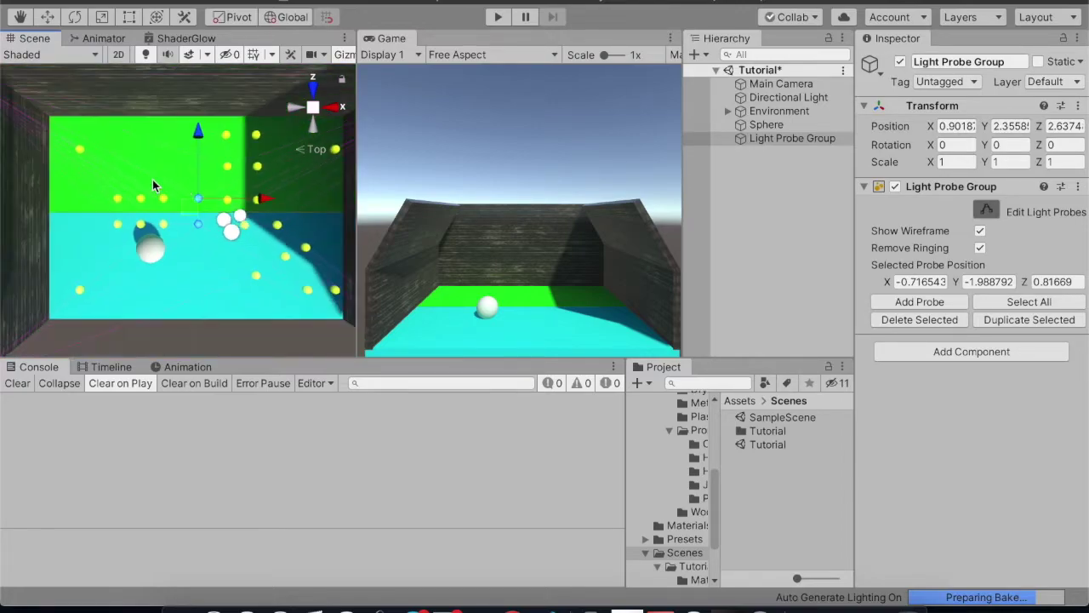
pyautogui.moveTo(233, 197); pyautogui.dragTo(113, 206)
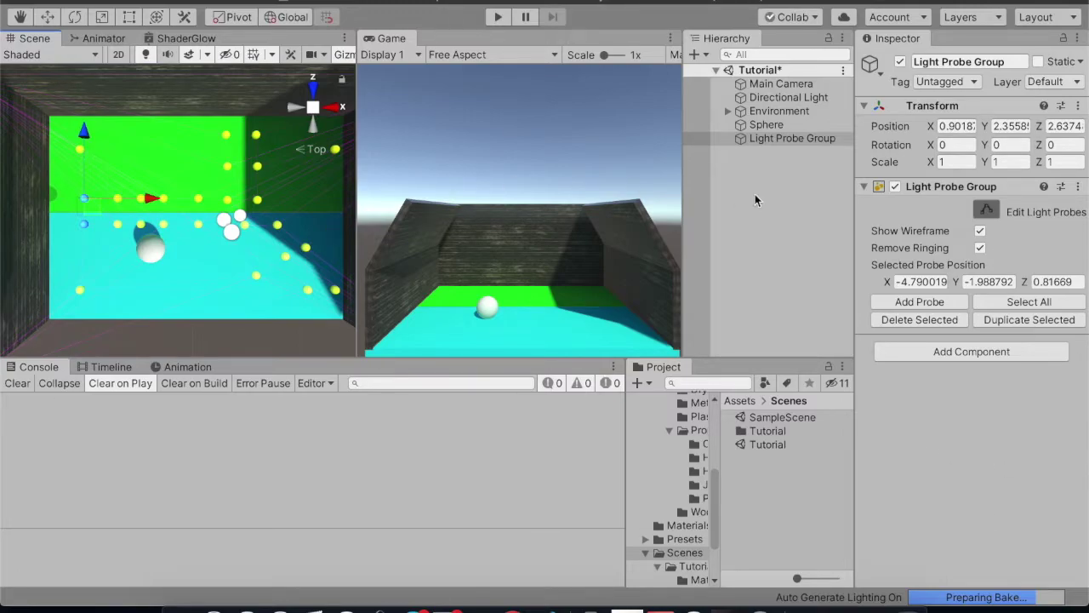
# Move the sphere along Z back onto the green floor near the colour boundary, to about Z 3.49, and start Play mode
pyautogui.click(778, 124)
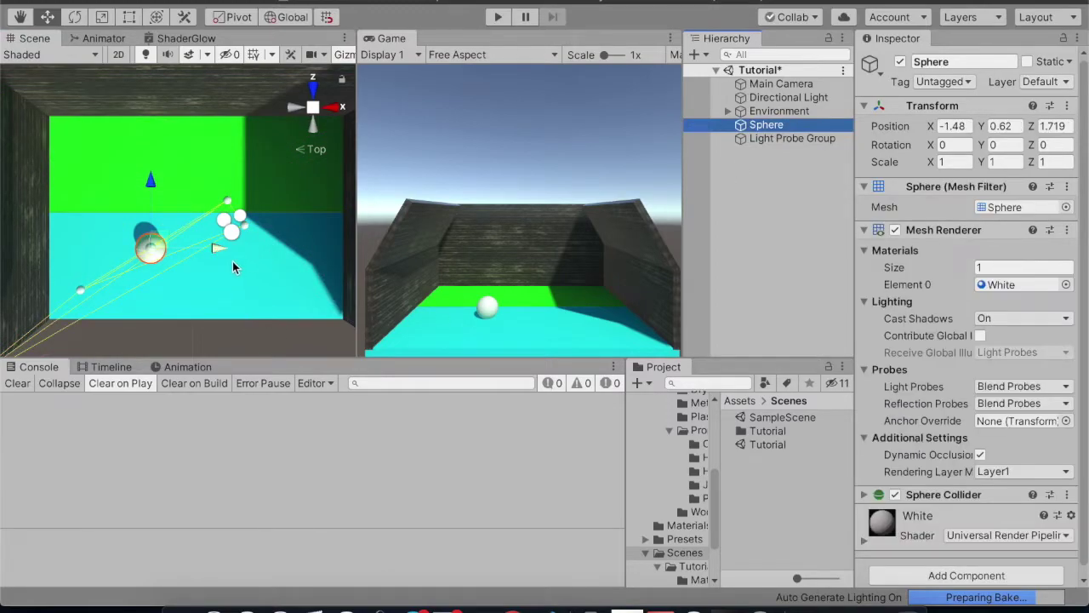
pyautogui.moveTo(152, 191); pyautogui.dragTo(151, 127)
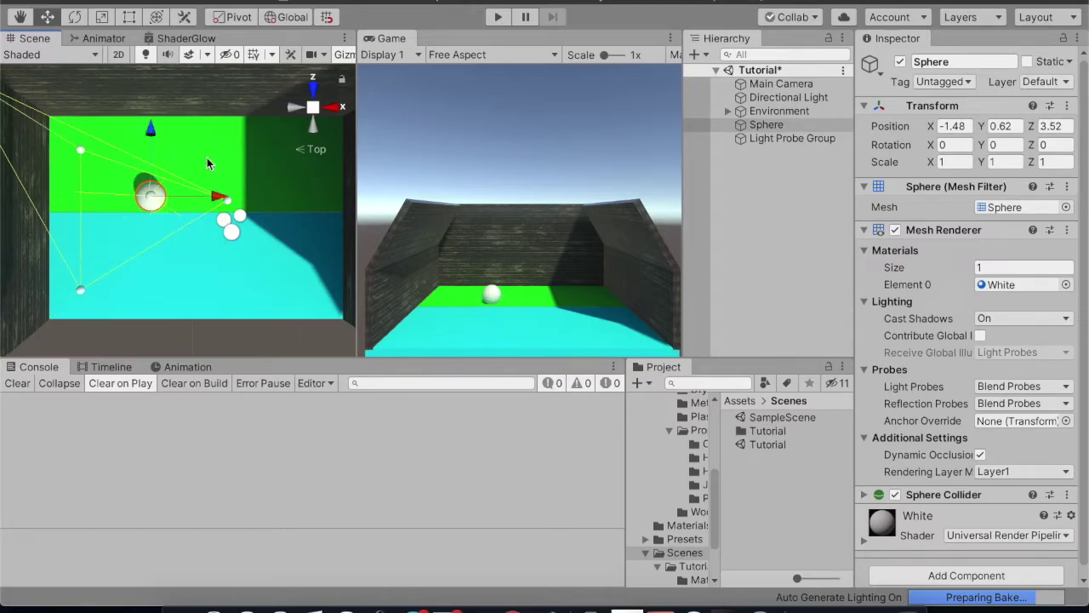
pyautogui.click(296, 108)
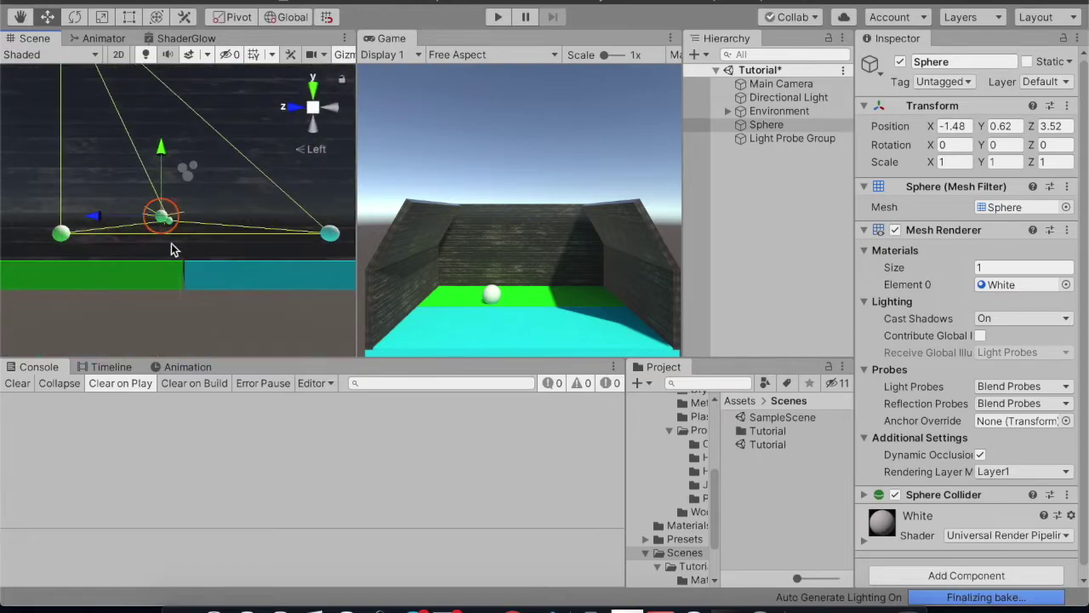
pyautogui.press('f')
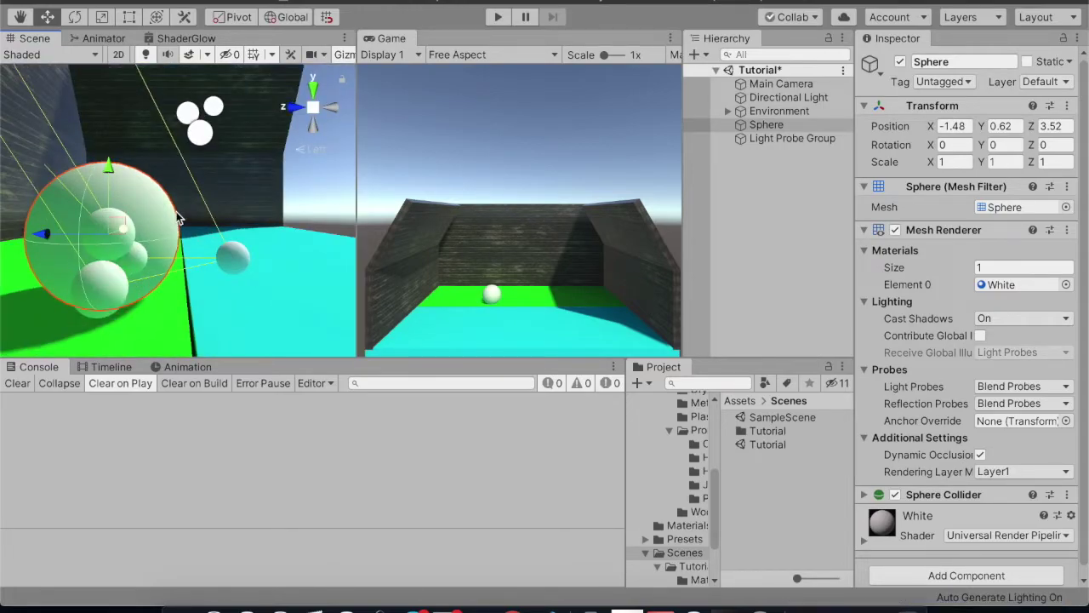
pyautogui.moveTo(43, 233)
pyautogui.mouseDown()
pyautogui.moveTo(228, 236)
pyautogui.moveTo(146, 235)
pyautogui.moveTo(28, 264)
pyautogui.moveTo(40, 252)
pyautogui.mouseUp()
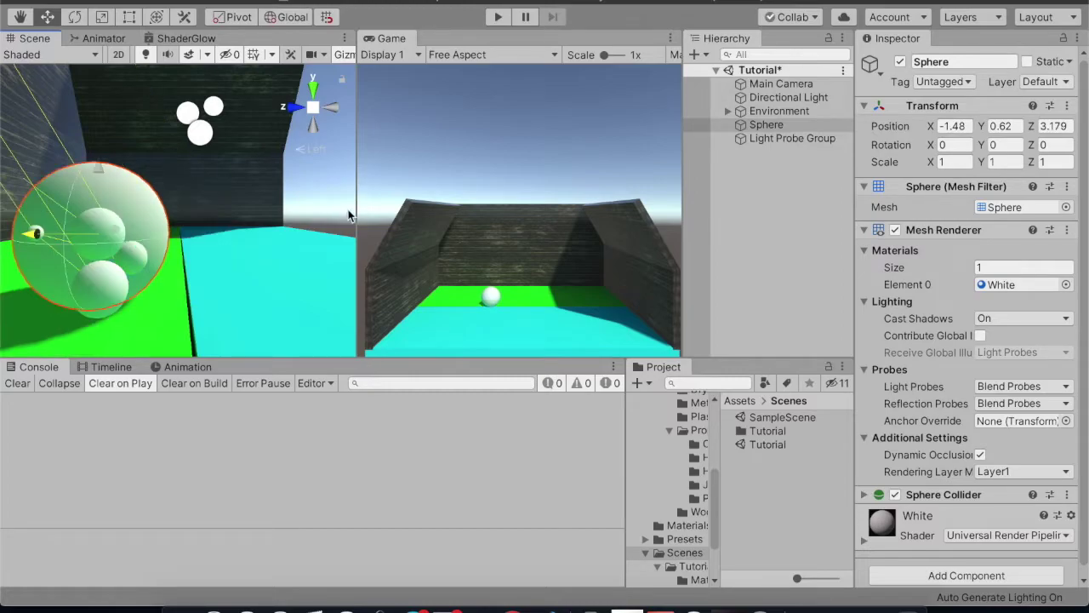
pyautogui.click(495, 17)
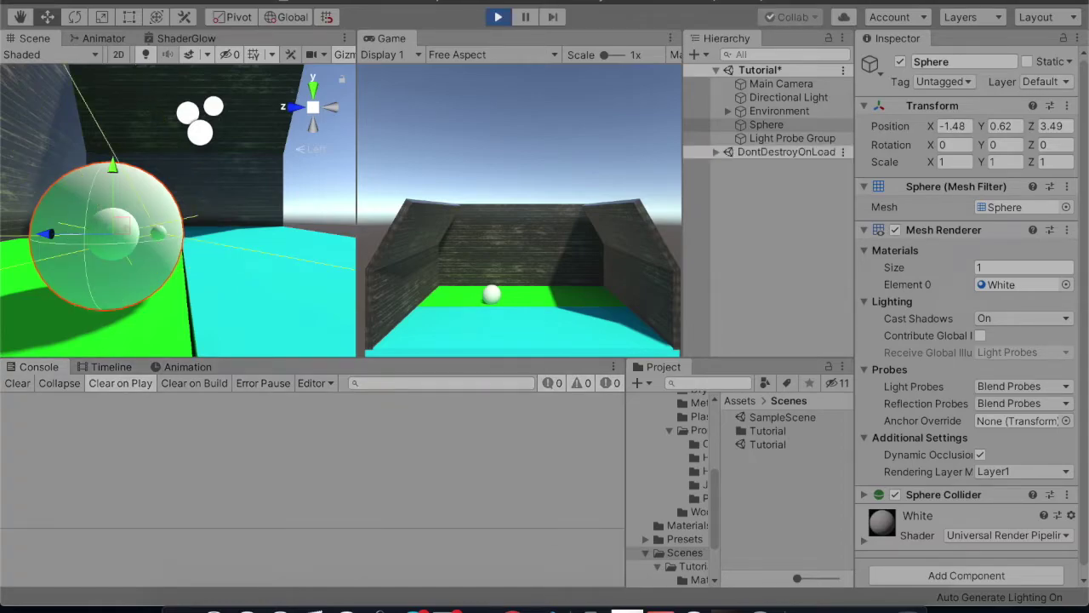
# Move the sphere along Z across the floor's colour boundary and back onto the green side, to about Z 3.31
pyautogui.moveTo(44, 235); pyautogui.dragTo(194, 248)
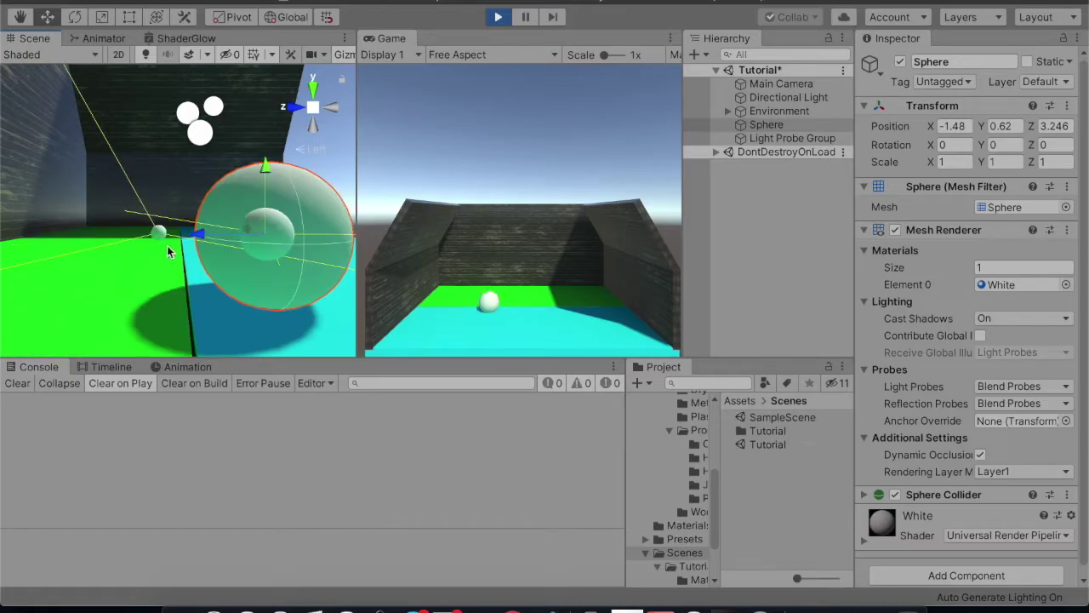
pyautogui.moveTo(167, 245)
pyautogui.mouseDown()
pyautogui.moveTo(181, 239)
pyautogui.moveTo(170, 247)
pyautogui.mouseUp()
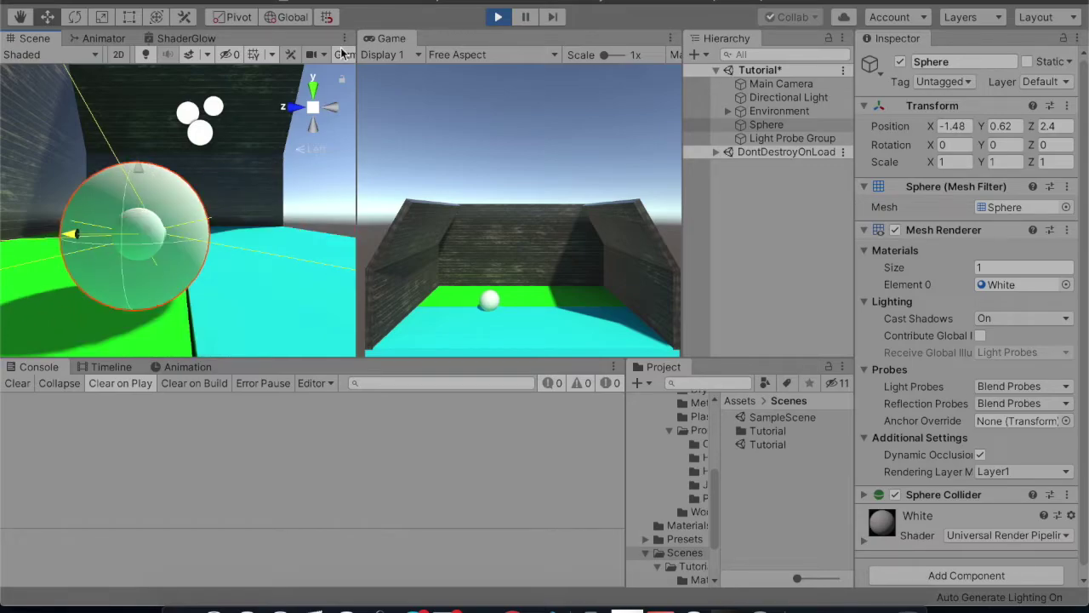
# Move the sphere along X into the shadow beside the wall and back out onto the lit green floor, to about X 0.77
pyautogui.click(312, 89)
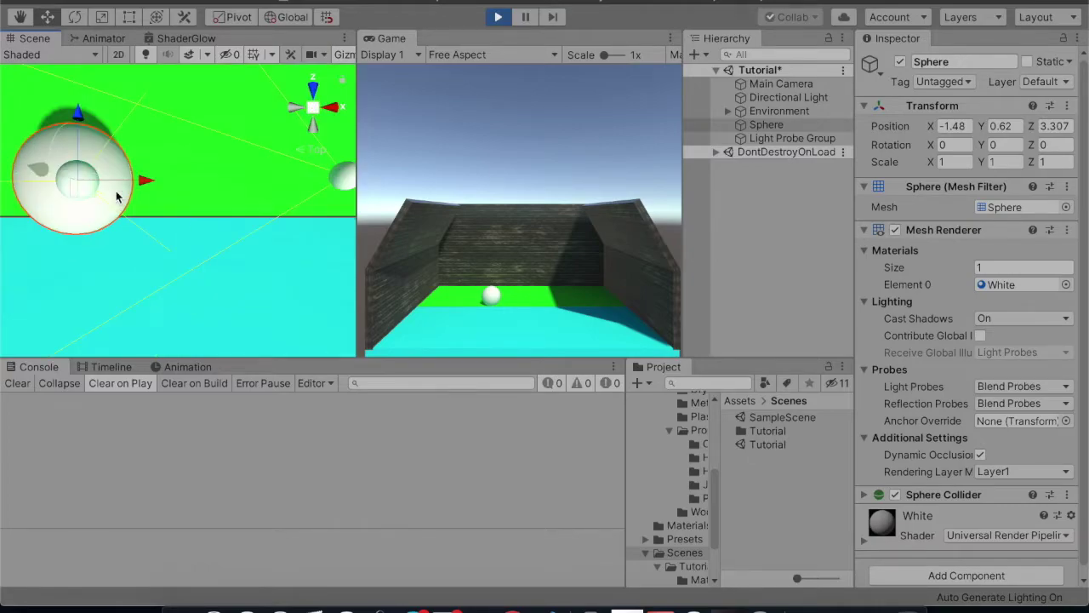
pyautogui.scroll(1, 116, 196)
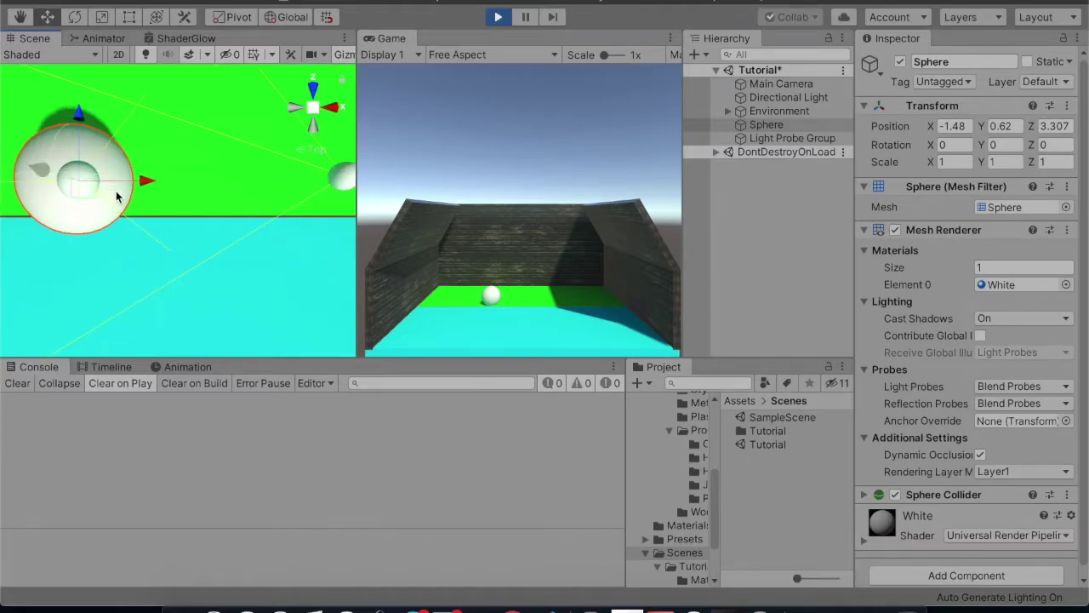
pyautogui.scroll(-2, 117, 196)
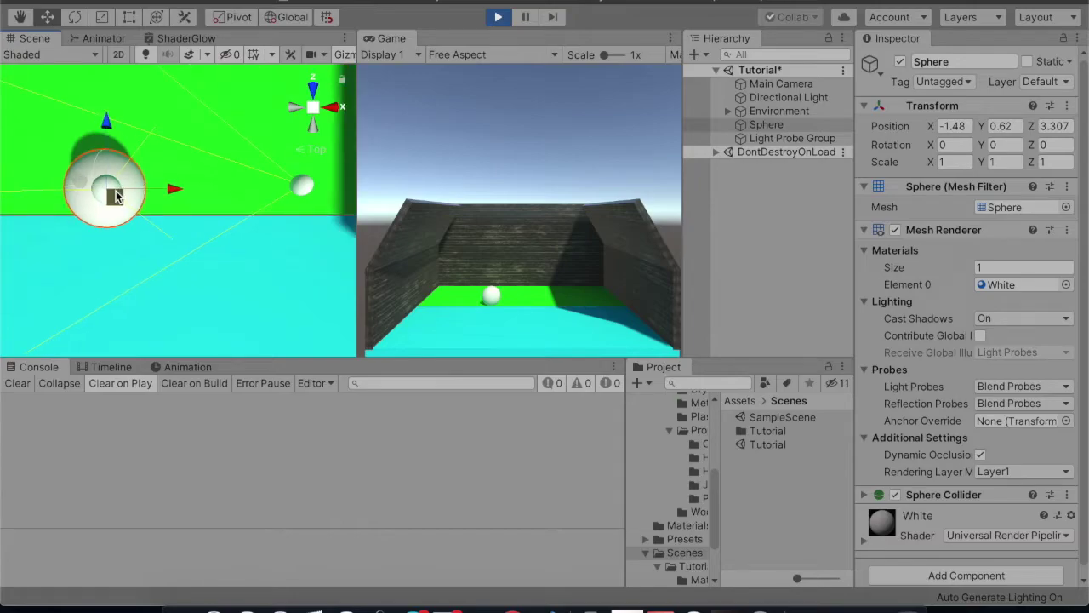
pyautogui.scroll(-2, 117, 195)
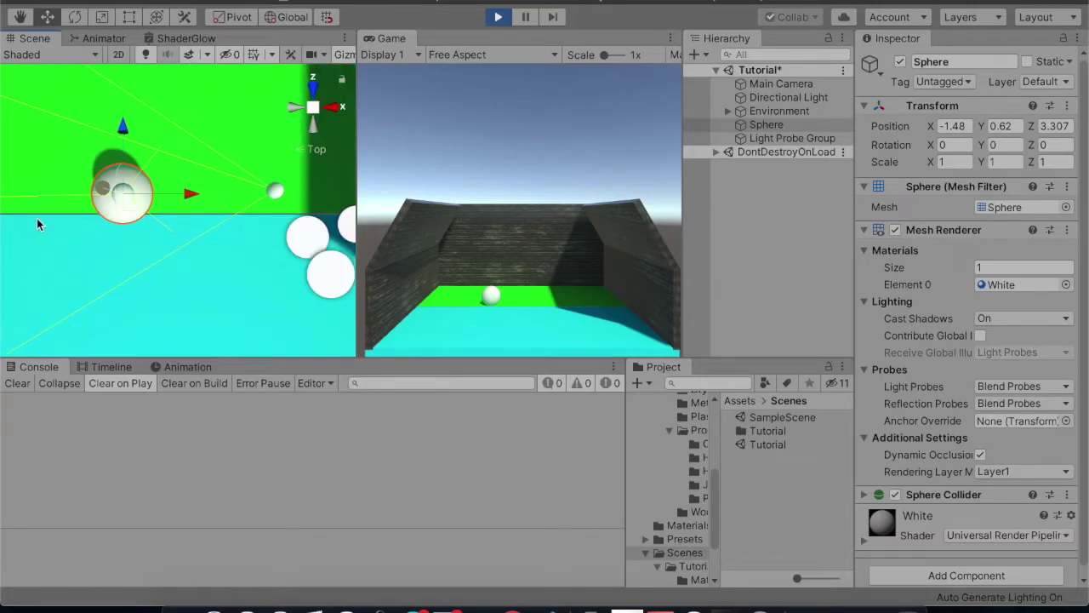
pyautogui.scroll(-1, 120, 154)
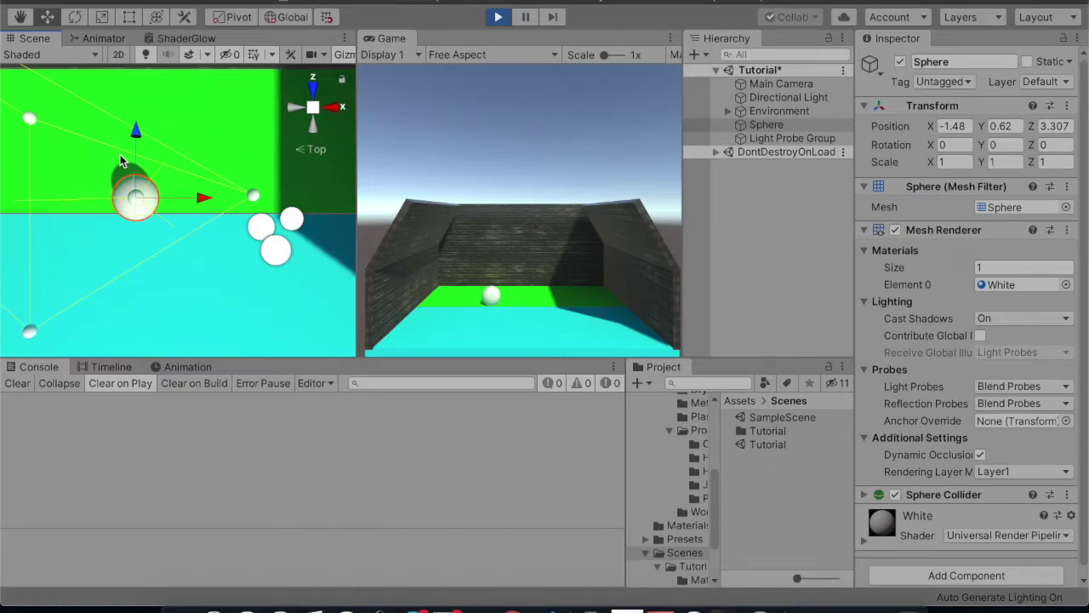
pyautogui.moveTo(205, 197); pyautogui.dragTo(386, 200)
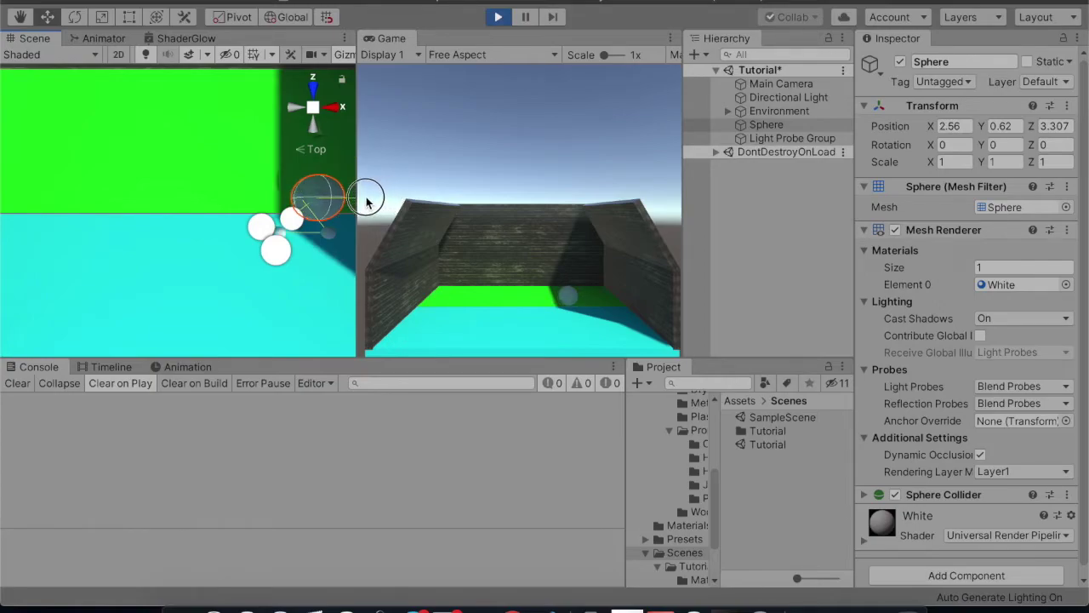
pyautogui.moveTo(347, 209); pyautogui.dragTo(287, 210)
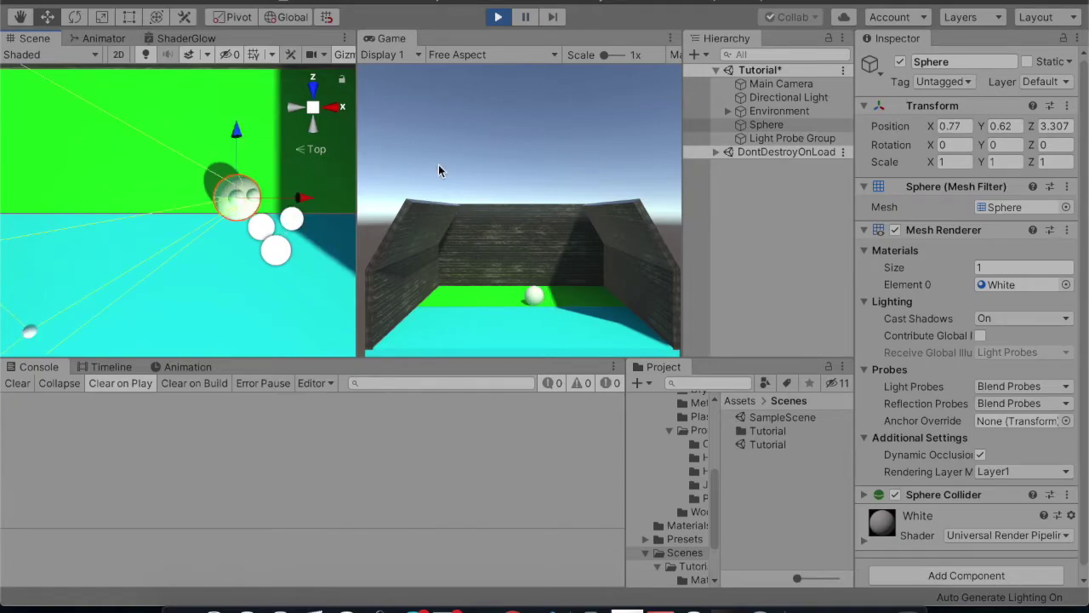